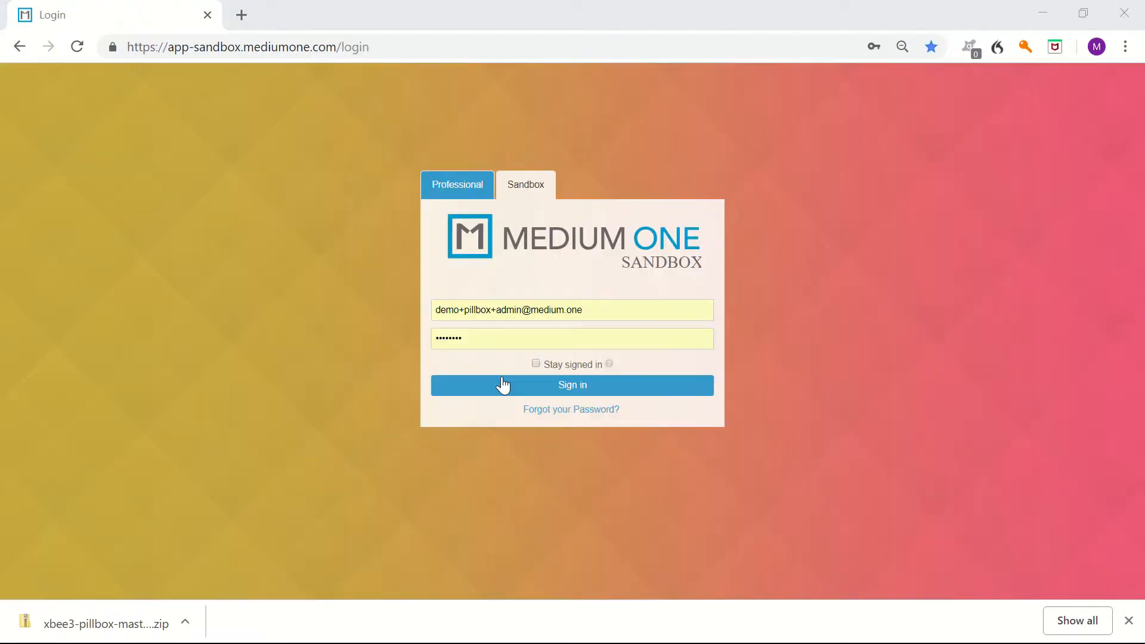
# Sign in to the sandbox and start creating a new workflow in the Workflow Studio.
pyautogui.click(503, 386)
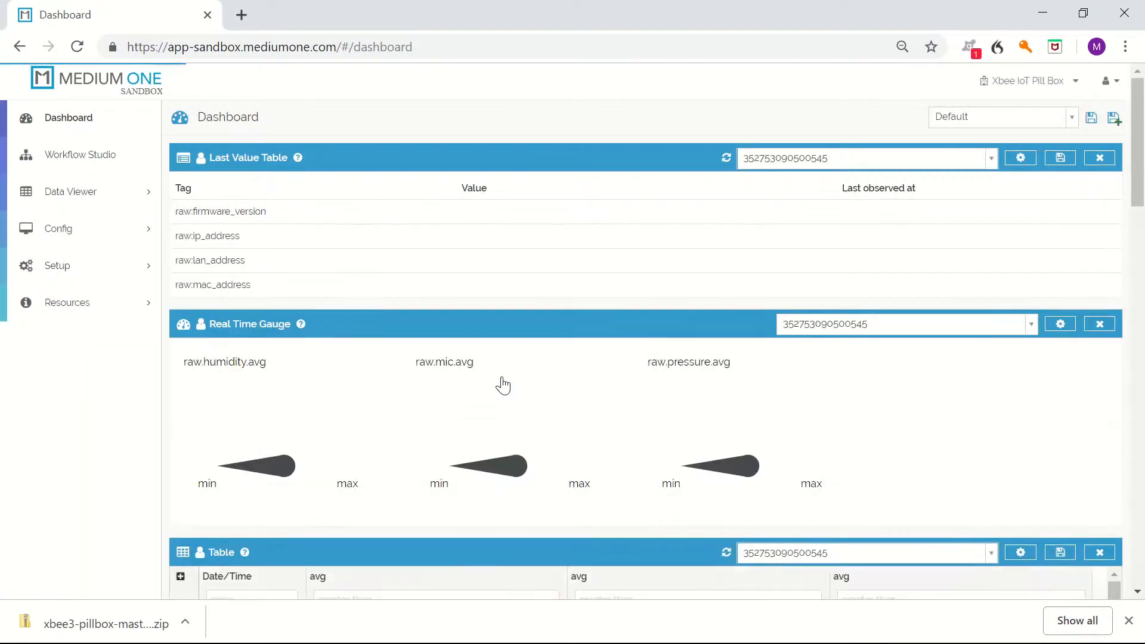
pyautogui.click(72, 161)
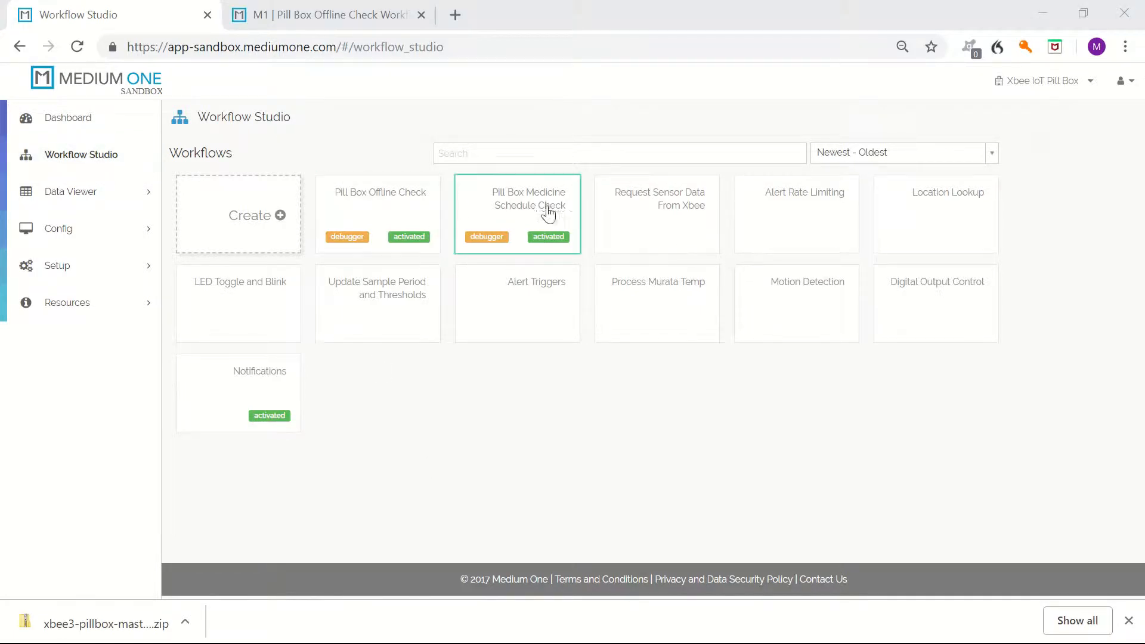
pyautogui.click(245, 218)
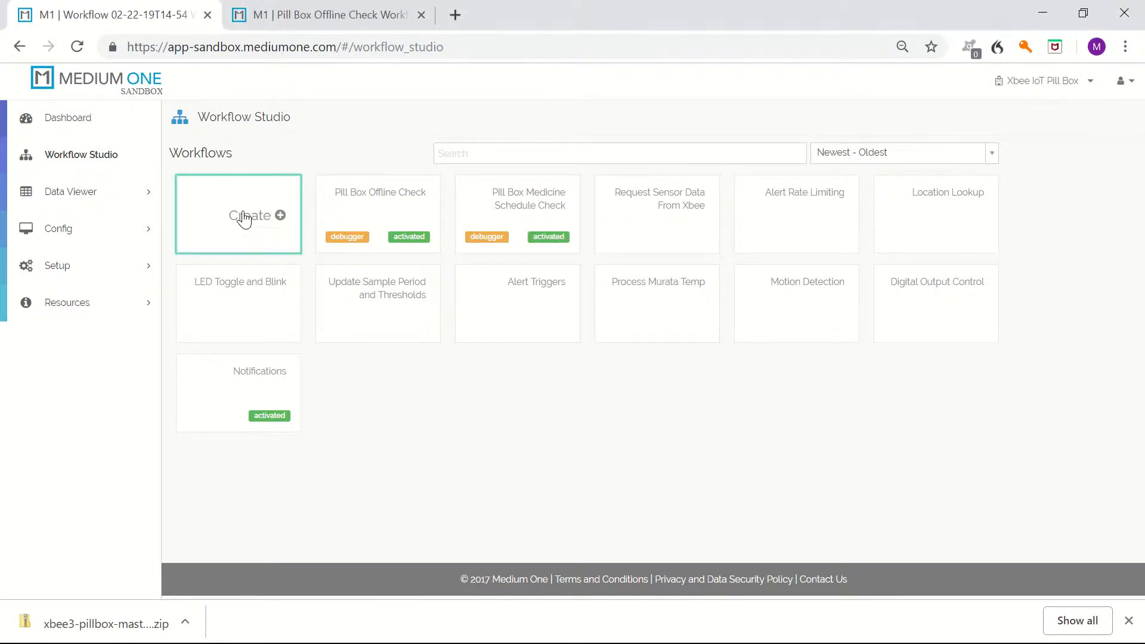
# Name the new workflow Pill Box Offline Check 2.
pyautogui.click(216, 121)
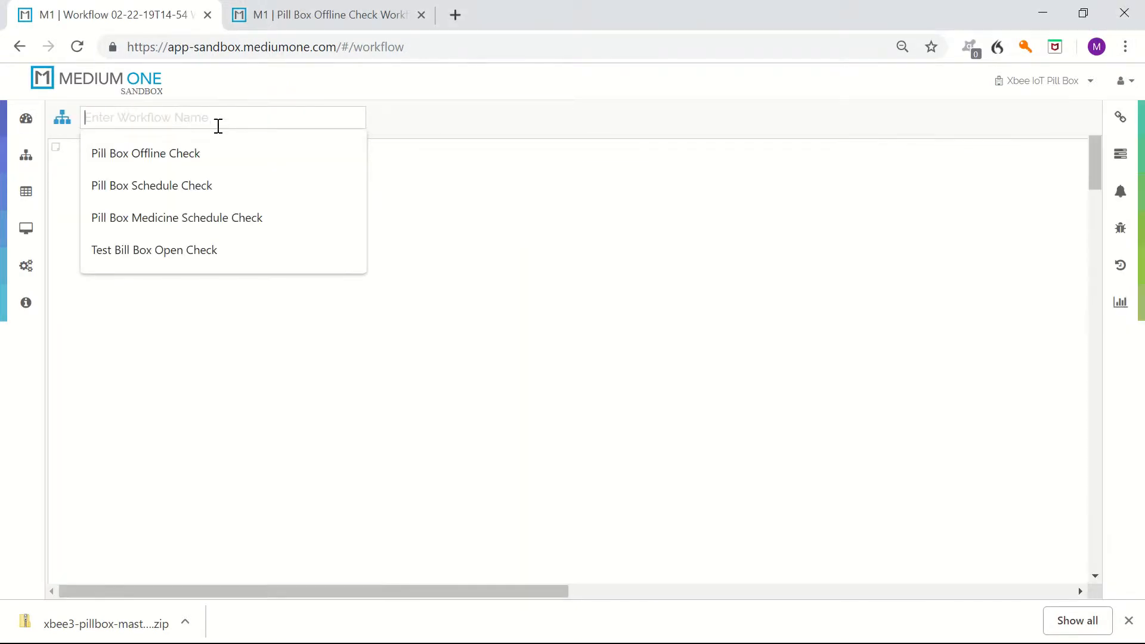
pyautogui.press('Down')
pyautogui.press('Return')
pyautogui.click(223, 123)
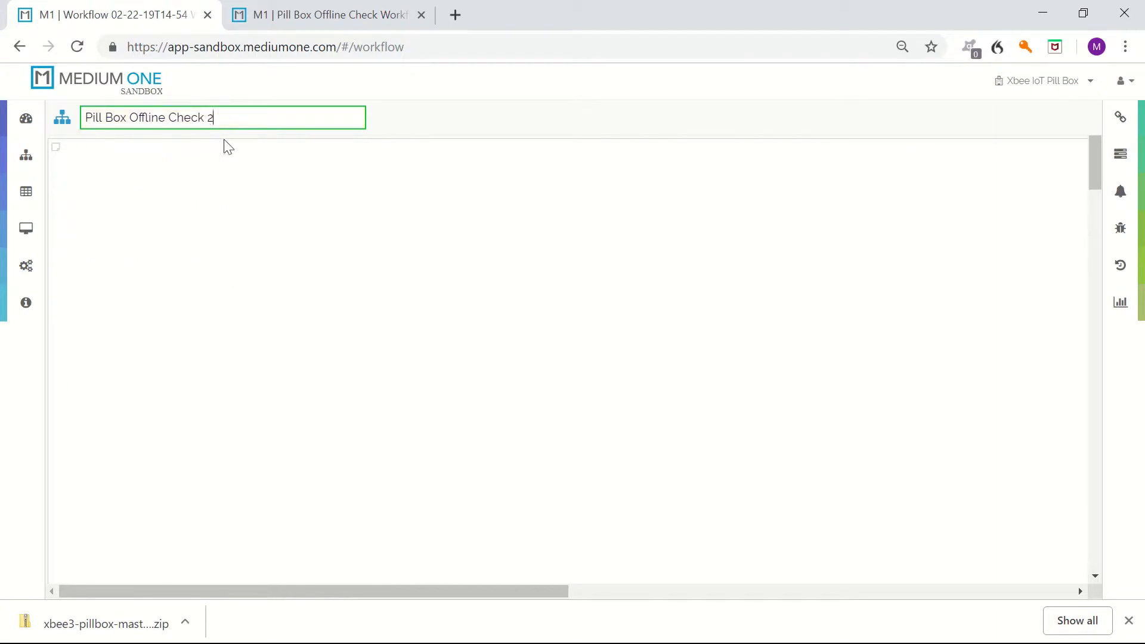
pyautogui.write('2')
pyautogui.press('Return')
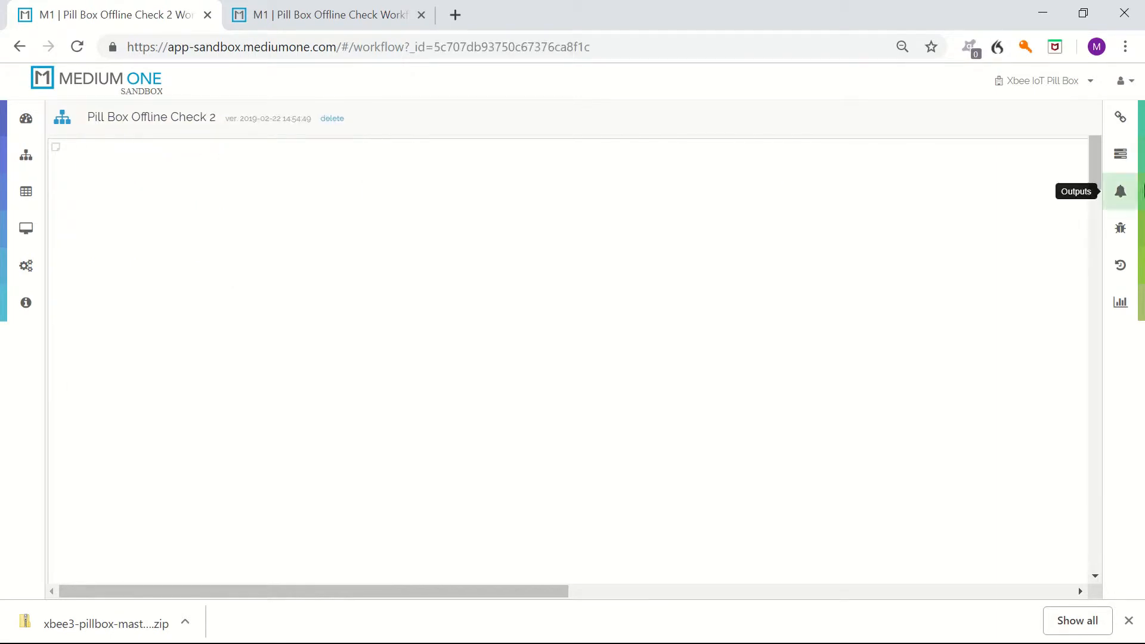
# Add the raw box_close tag from Tags & Triggers onto the workflow canvas.
pyautogui.click(1120, 123)
pyautogui.click(934, 281)
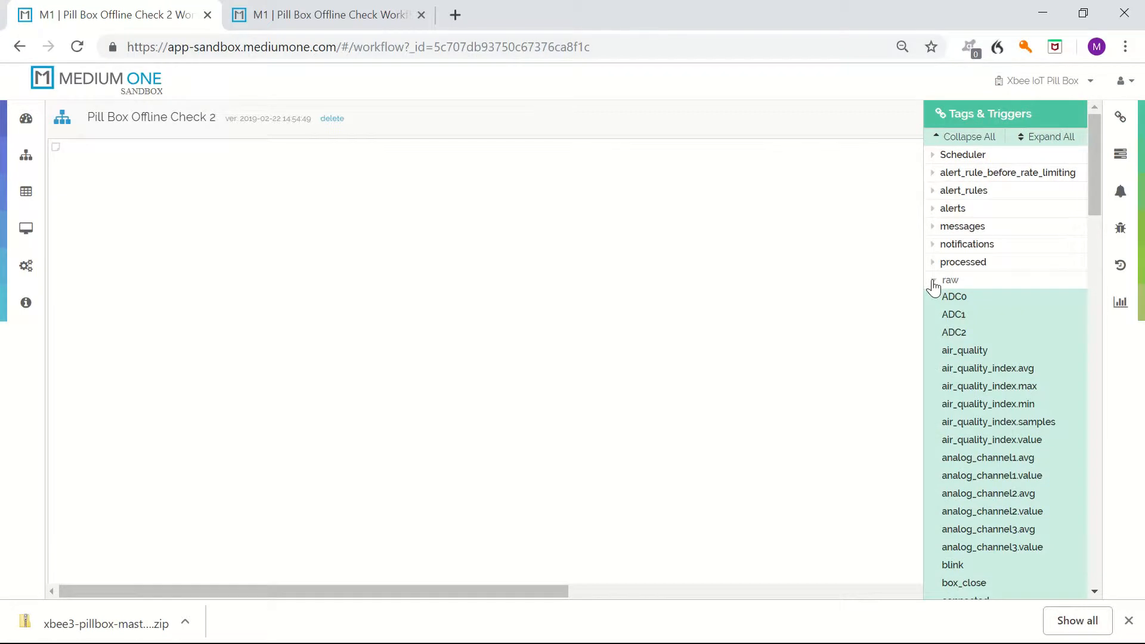
pyautogui.scroll(-3, 1002, 496)
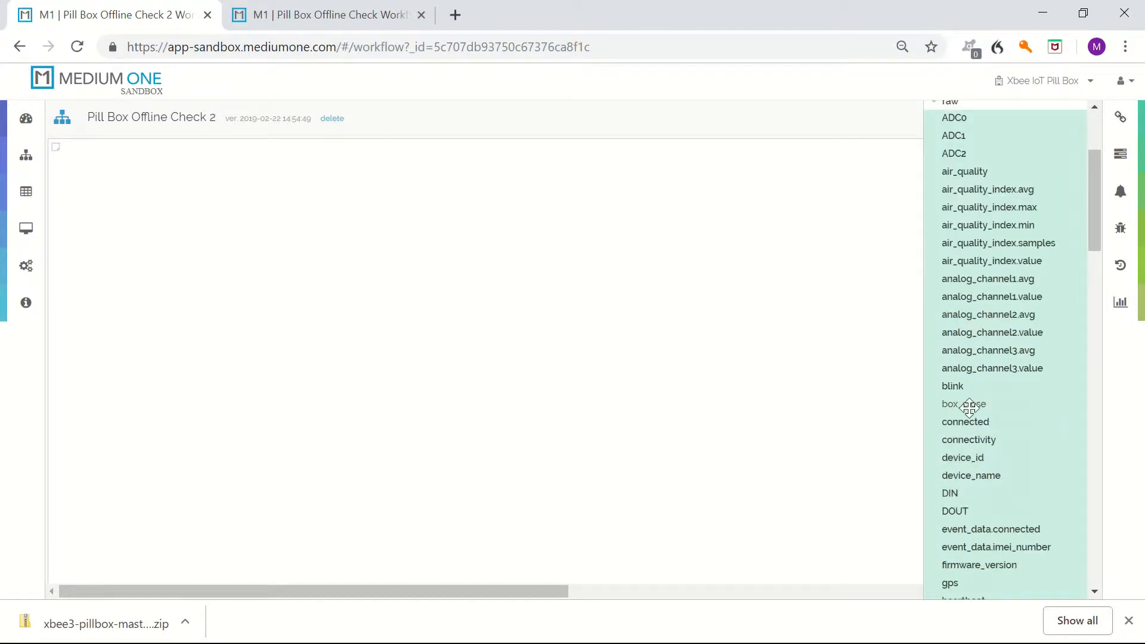
pyautogui.moveTo(964, 405); pyautogui.dragTo(271, 215)
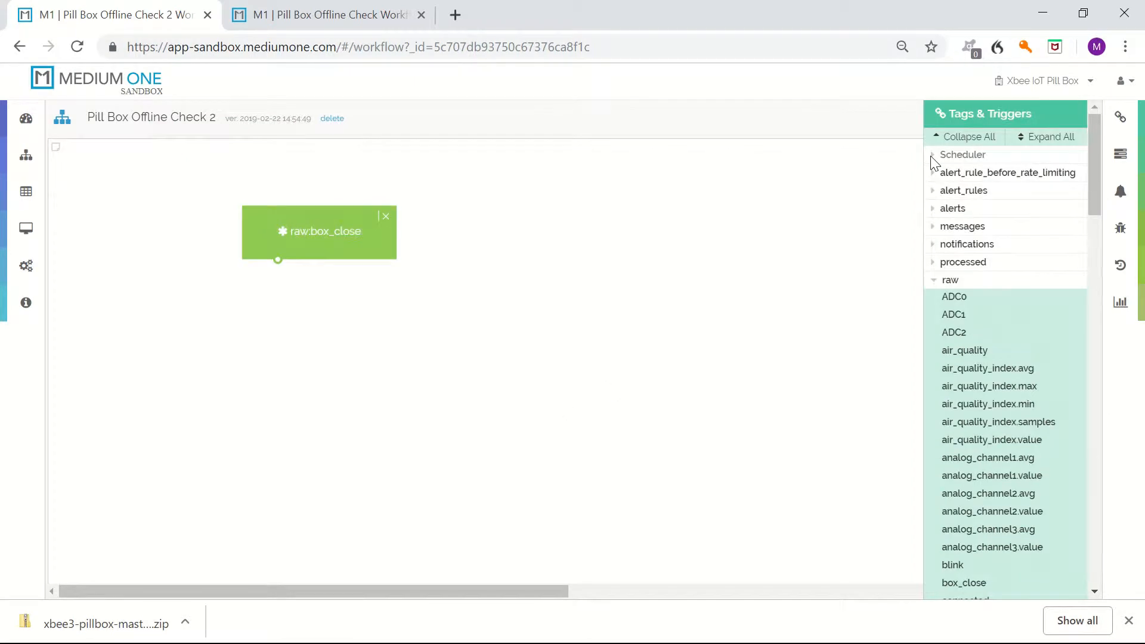
# Add a Custom Scheduler trigger to the canvas beside the box_close node.
pyautogui.click(932, 157)
pyautogui.moveTo(956, 172); pyautogui.dragTo(505, 227)
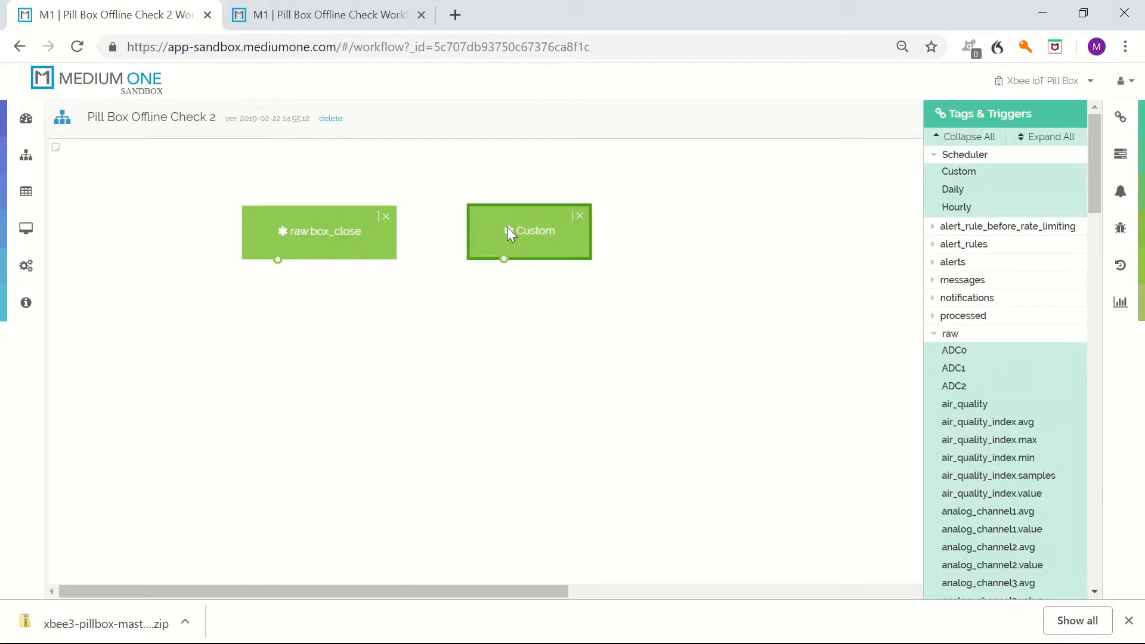
# Add the raw device_id tag to the canvas to the right of the Custom trigger.
pyautogui.scroll(-6, 978, 376)
pyautogui.moveTo(968, 331); pyautogui.dragTo(718, 224)
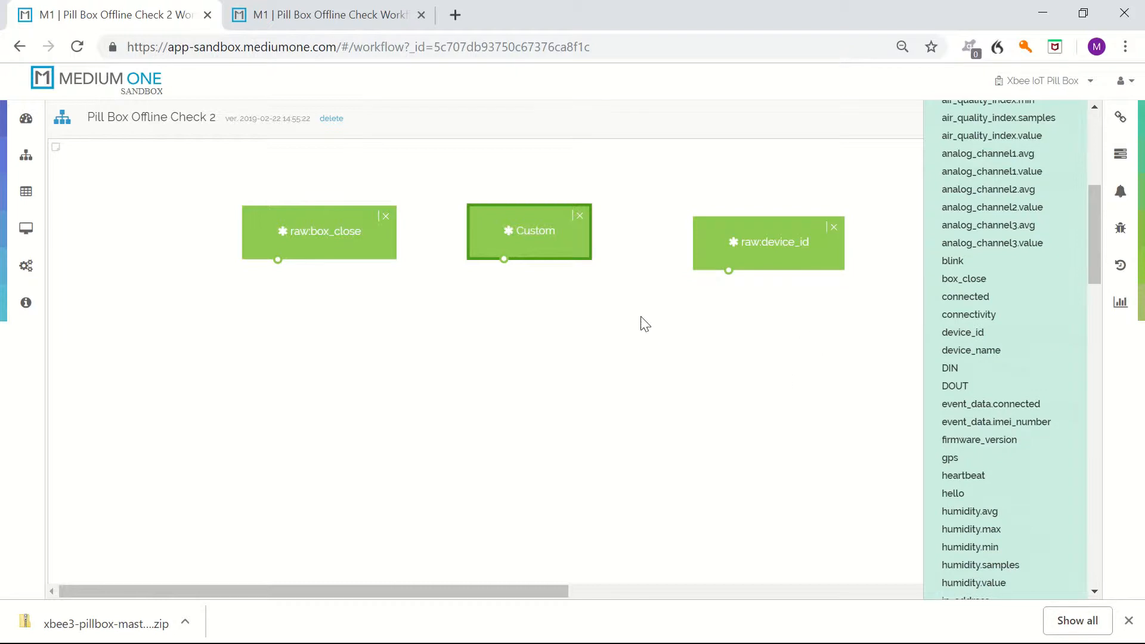
pyautogui.moveTo(720, 265); pyautogui.dragTo(712, 250)
# Set the Custom scheduler's minutely interval to 15 and save it.
pyautogui.click(553, 249)
pyautogui.doubleClick(553, 243)
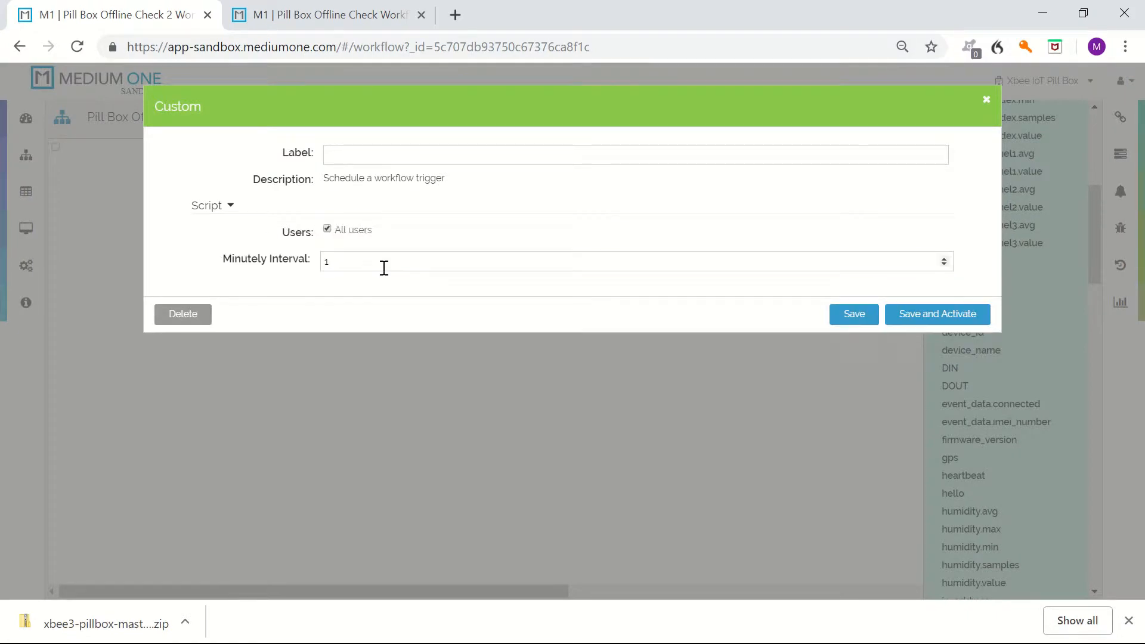
pyautogui.click(384, 268)
pyautogui.write('5')
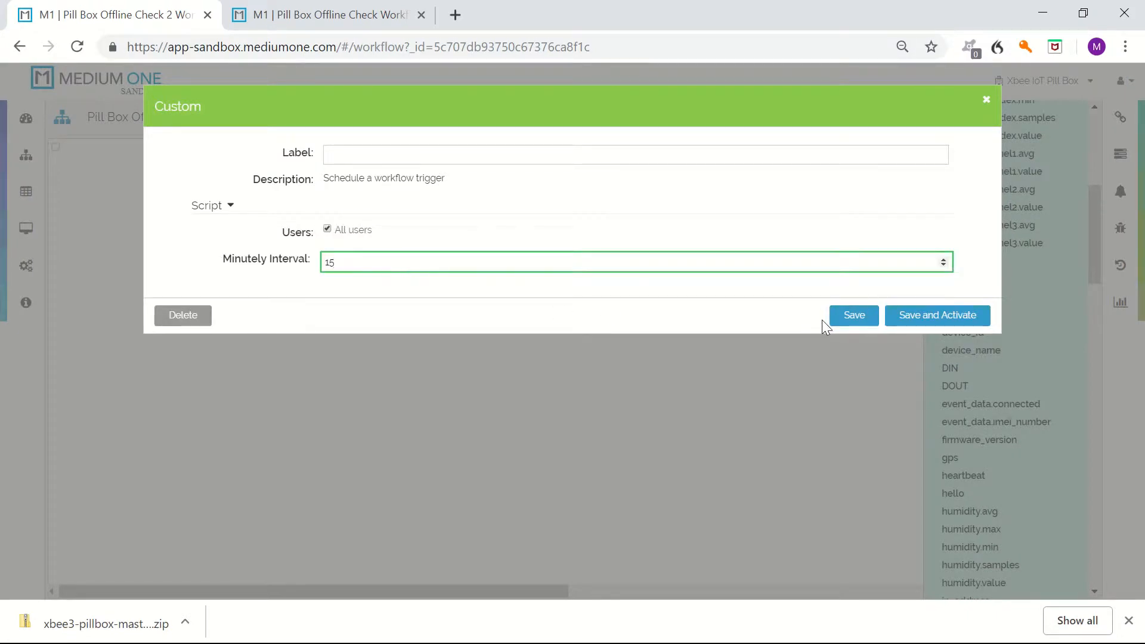
pyautogui.click(856, 316)
# Save the raw device_id node as a non-trigger input.
pyautogui.doubleClick(754, 235)
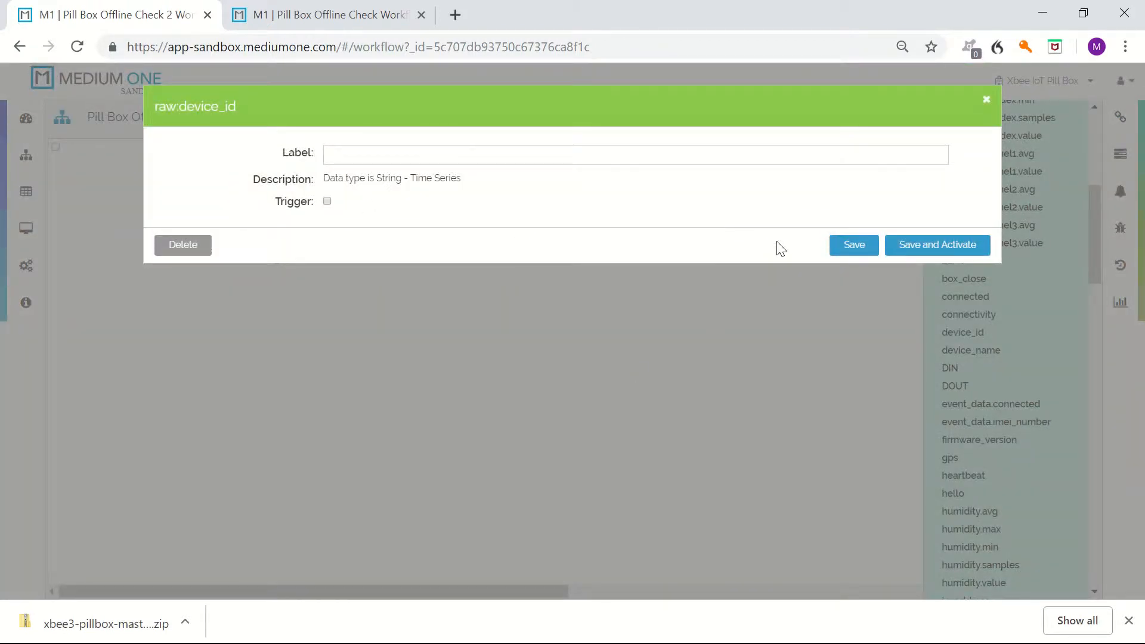
pyautogui.click(853, 246)
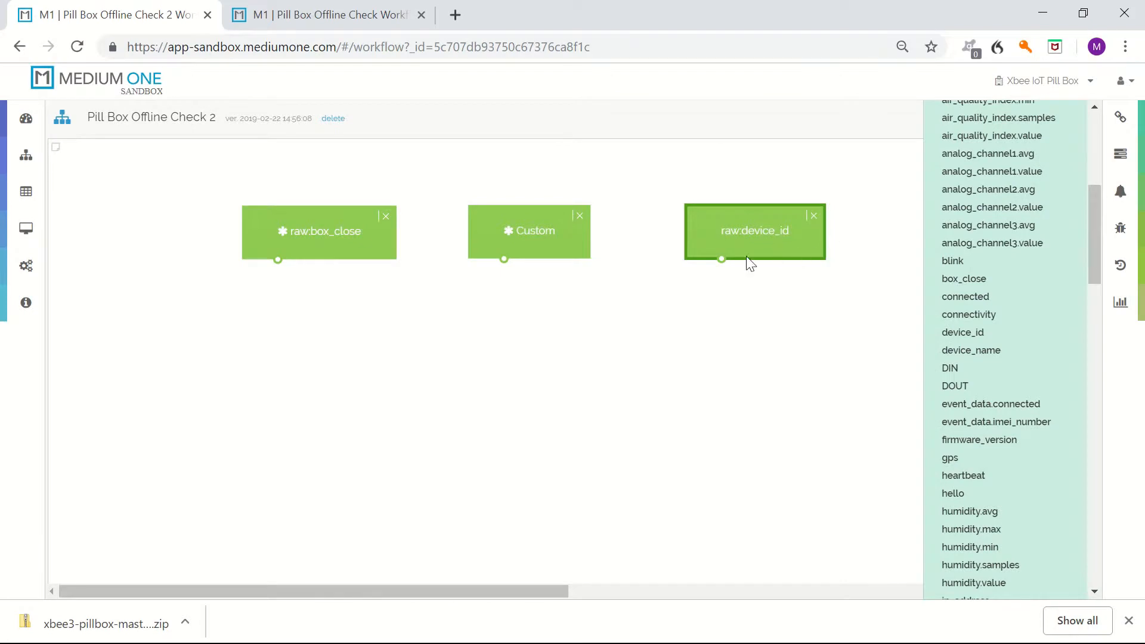
# Add a Base Python module from the Foundation modules below the three tag nodes.
pyautogui.click(1119, 158)
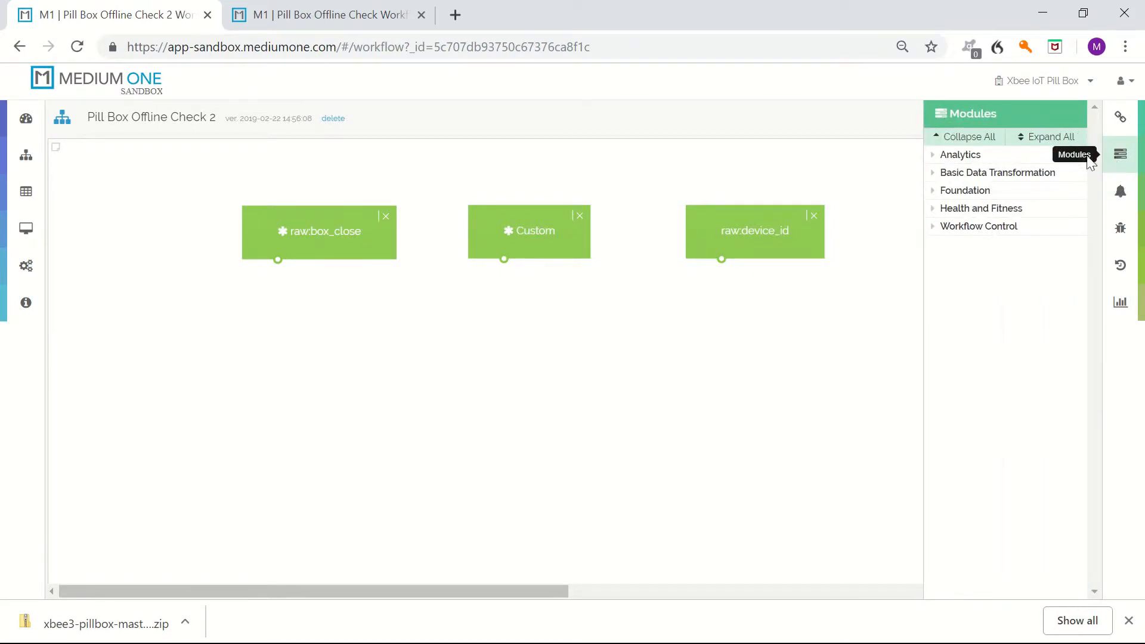
pyautogui.click(934, 191)
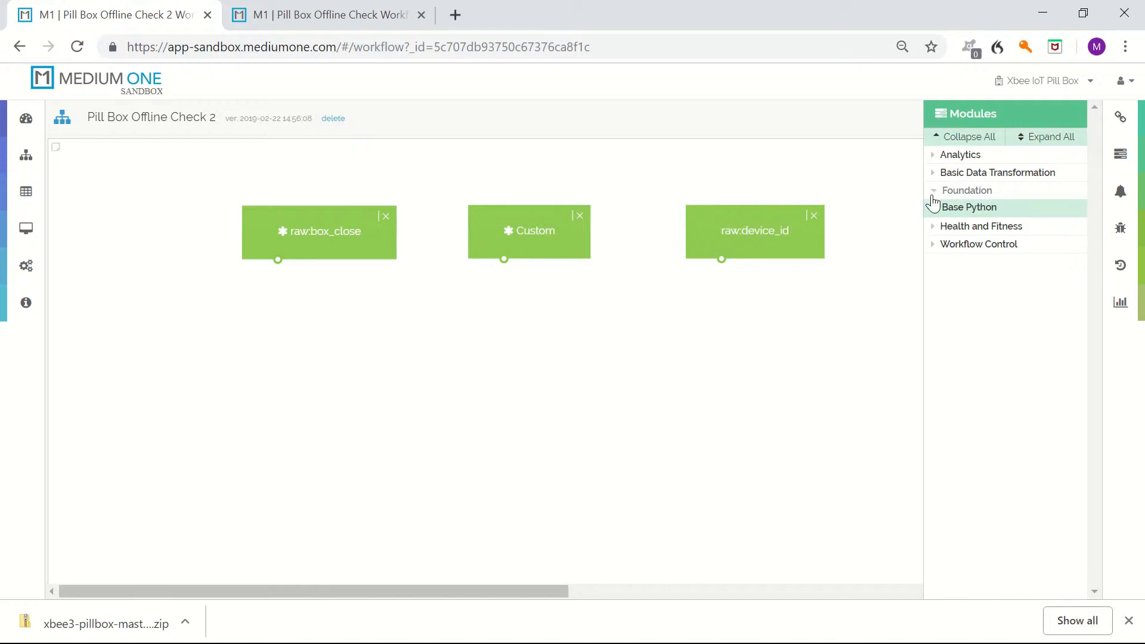
pyautogui.moveTo(966, 210); pyautogui.dragTo(525, 375)
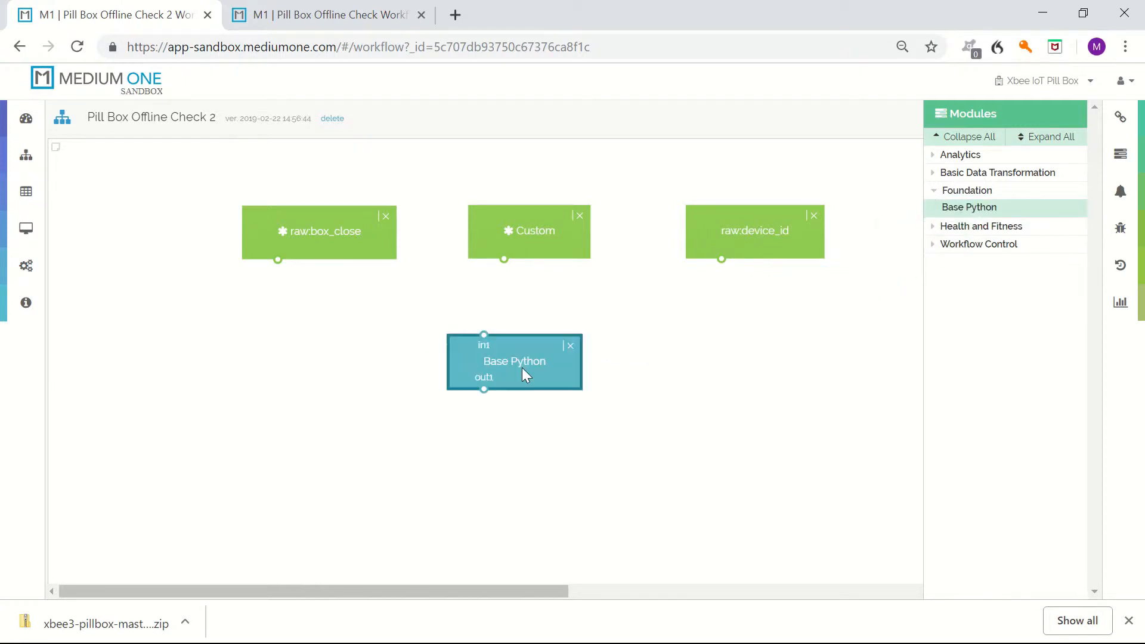
# Add two more inputs, in2 and in3, to the Base Python module and save it.
pyautogui.doubleClick(520, 367)
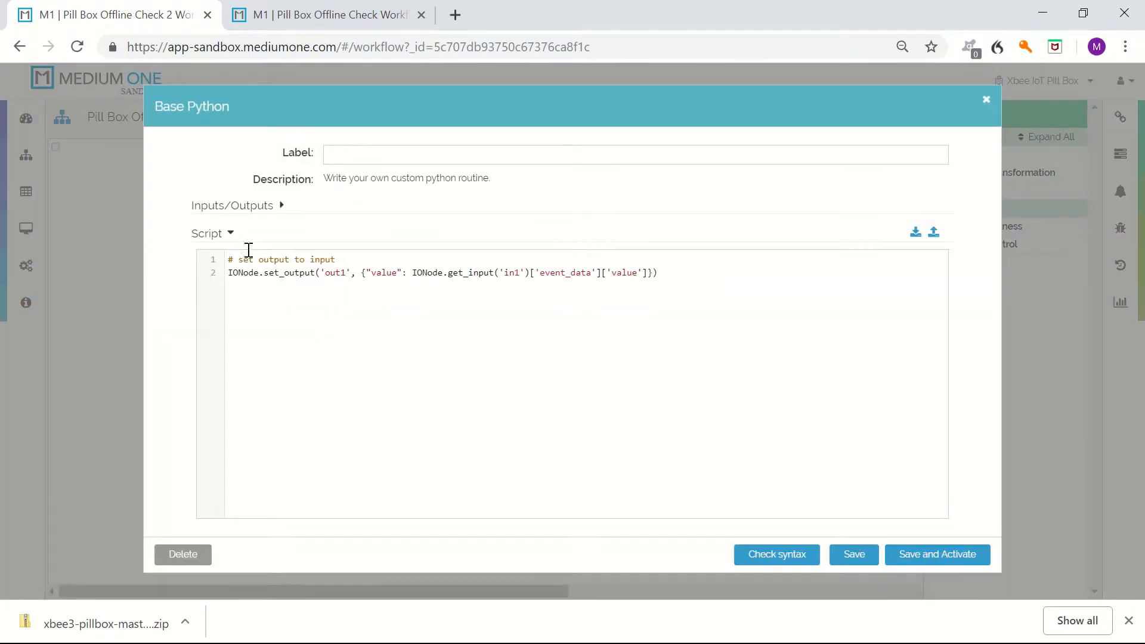
pyautogui.click(280, 205)
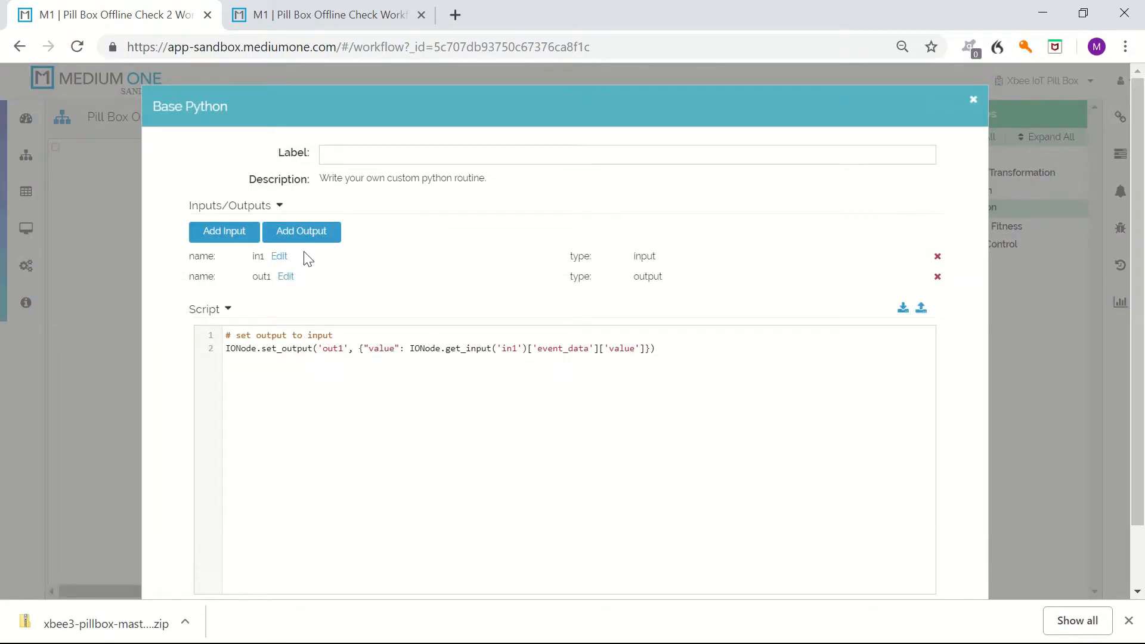
pyautogui.click(235, 236)
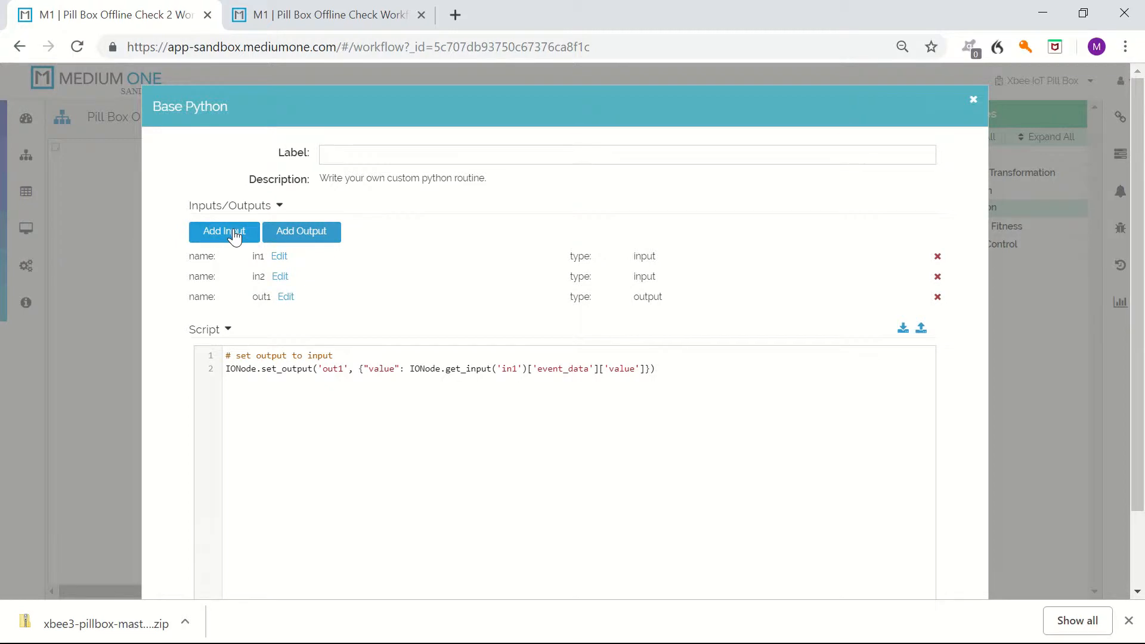
pyautogui.click(234, 237)
pyautogui.scroll(-2, 808, 482)
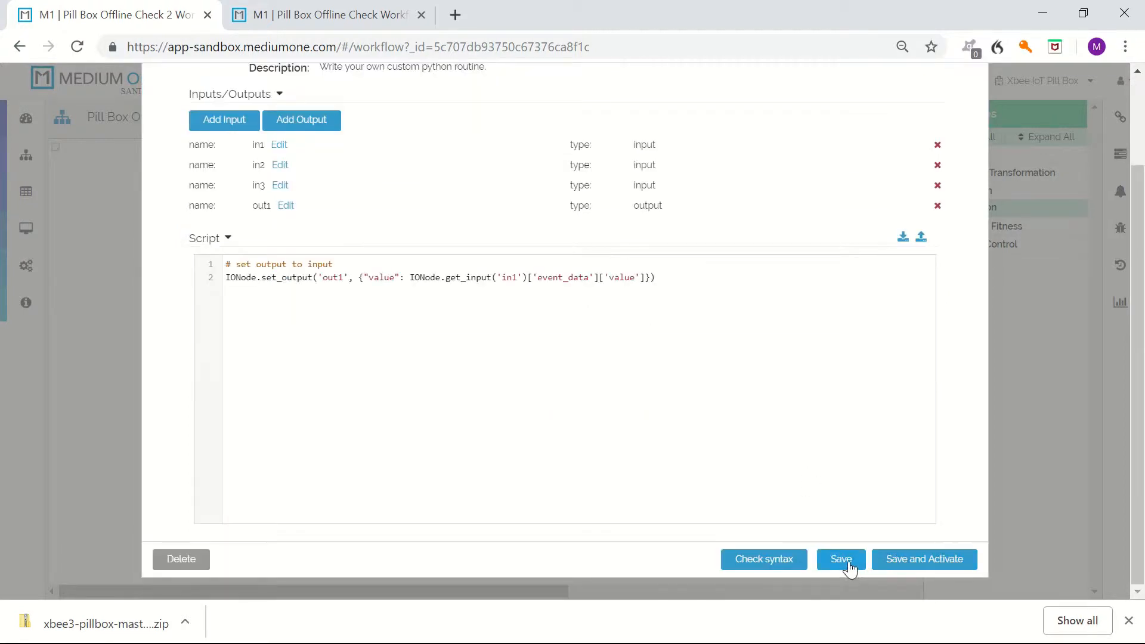
pyautogui.click(841, 560)
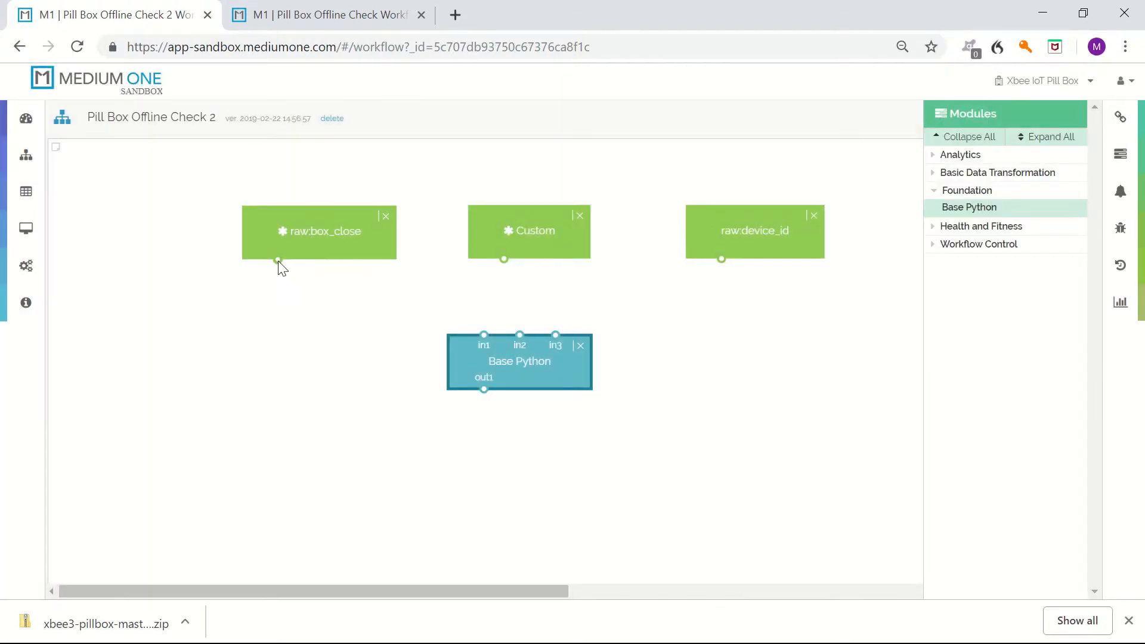
# Connect box_close to in1, Custom to in2, and device_id to in3 of the Base Python module.
pyautogui.moveTo(278, 260); pyautogui.dragTo(484, 335)
pyautogui.moveTo(504, 261); pyautogui.dragTo(520, 335)
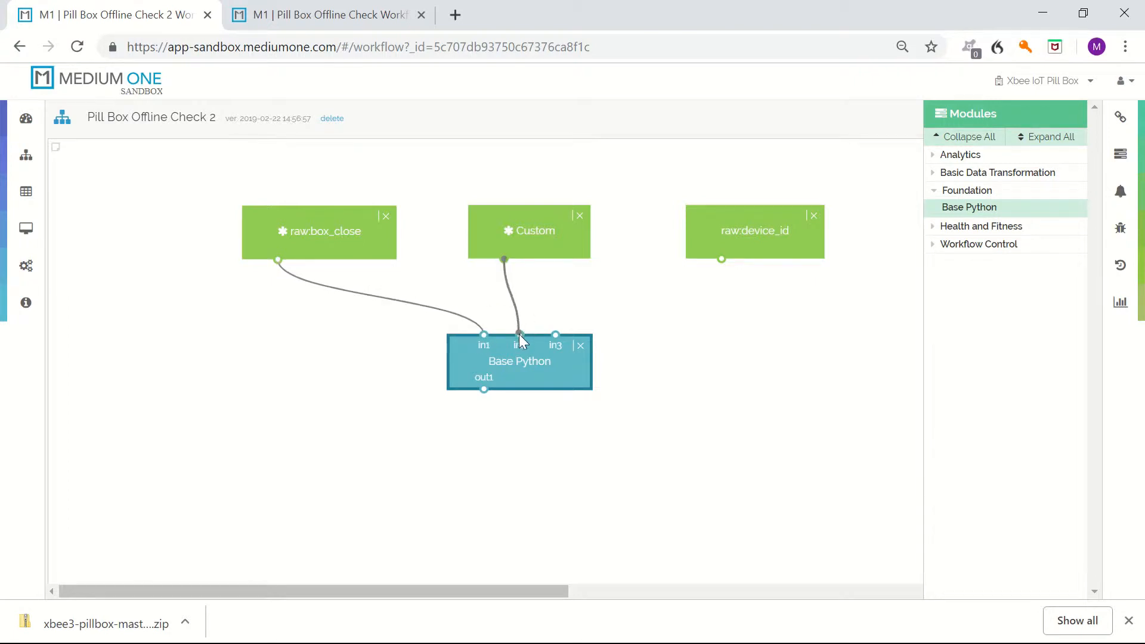
pyautogui.moveTo(722, 260); pyautogui.dragTo(555, 334)
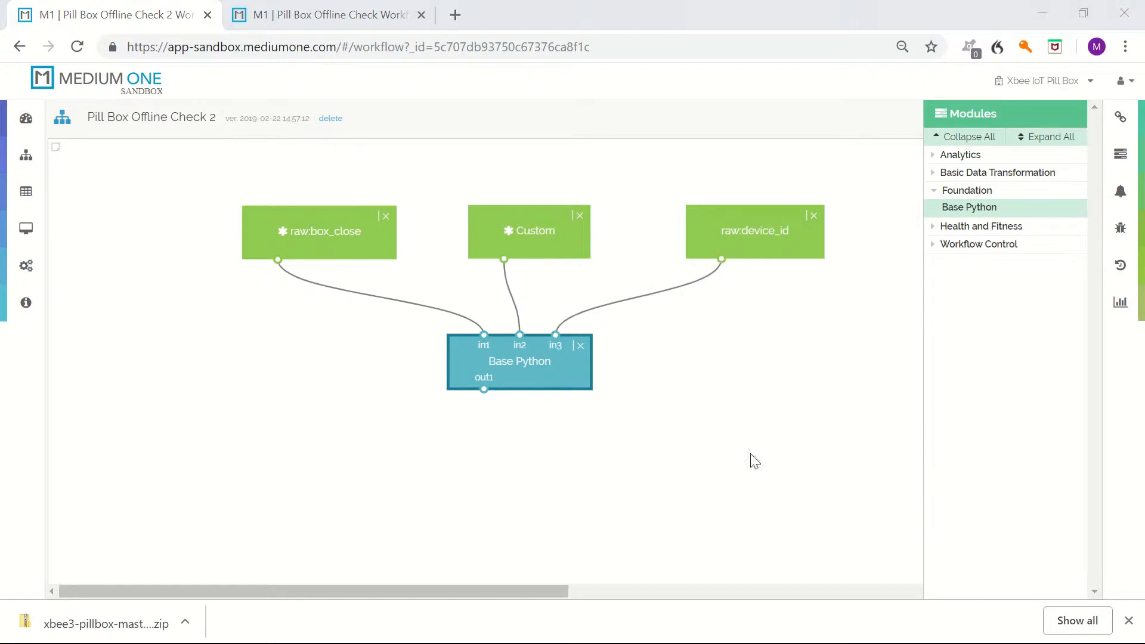
# Add a Processed Stream - Single output below Base Python and connect out1 to its input.
pyautogui.click(1126, 194)
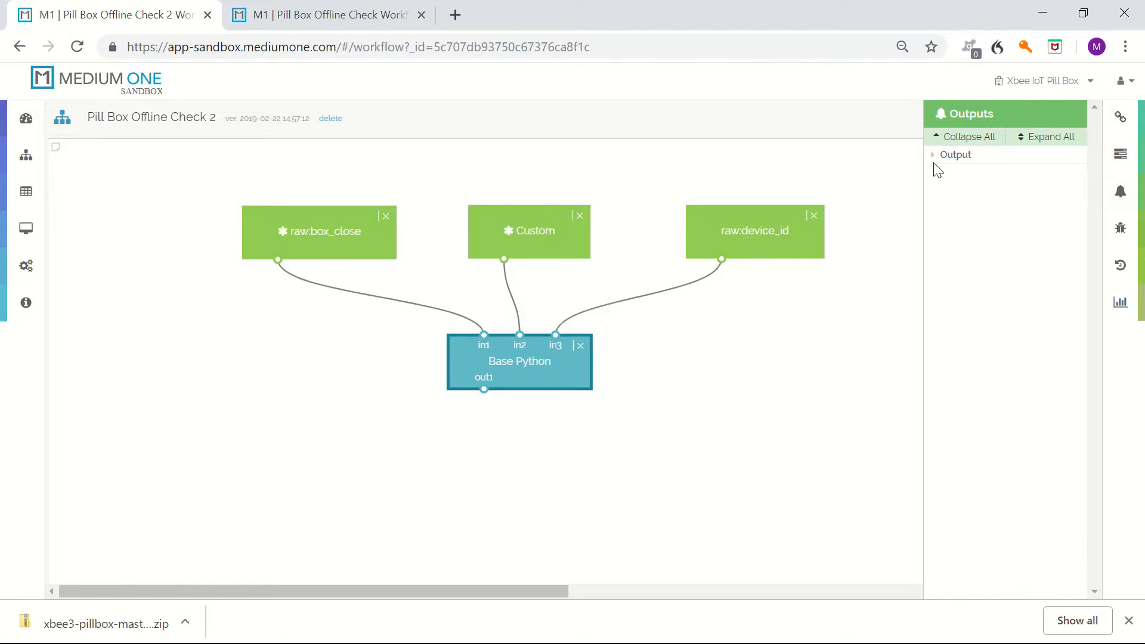
pyautogui.click(934, 160)
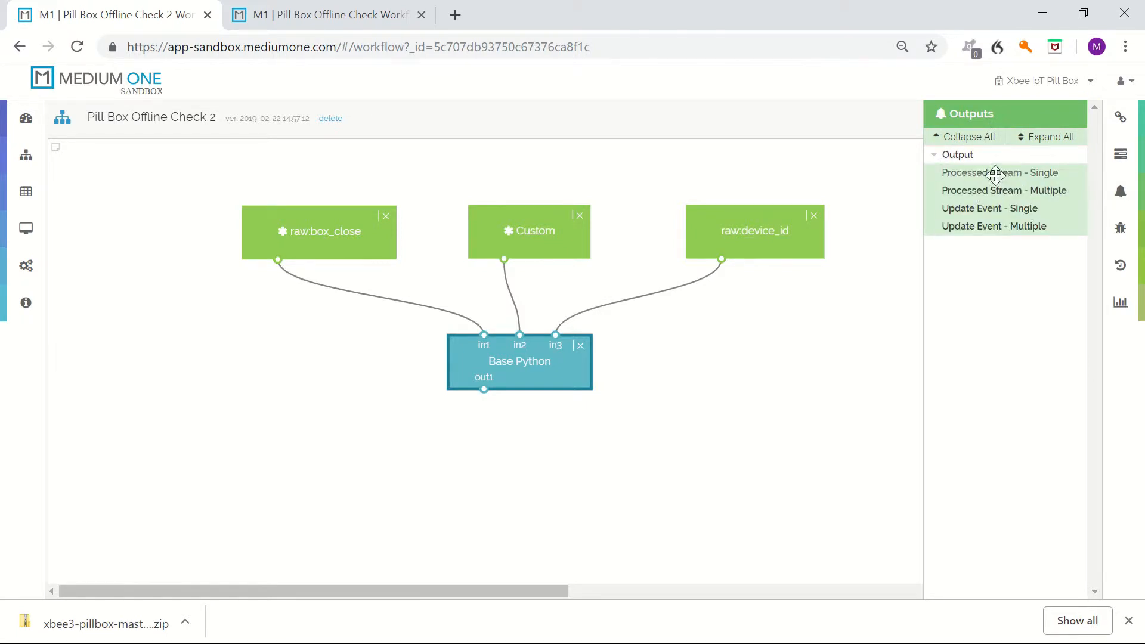
pyautogui.moveTo(1002, 183); pyautogui.dragTo(488, 463)
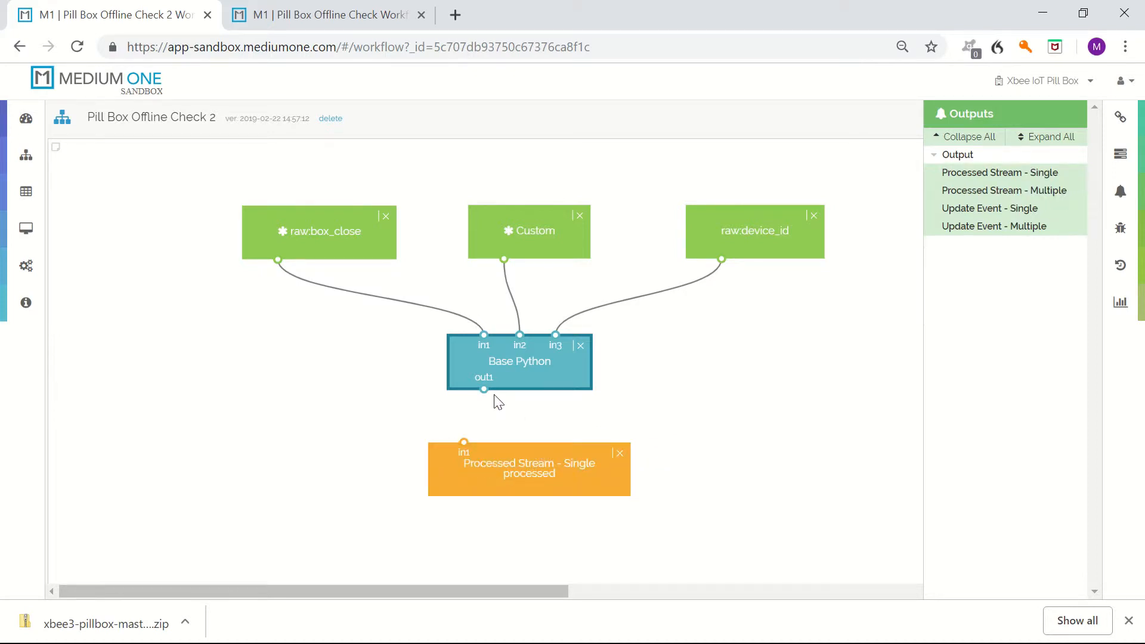
pyautogui.moveTo(460, 448); pyautogui.dragTo(463, 449)
# Set the Processed Stream output's datastream to notifications and save it.
pyautogui.click(521, 488)
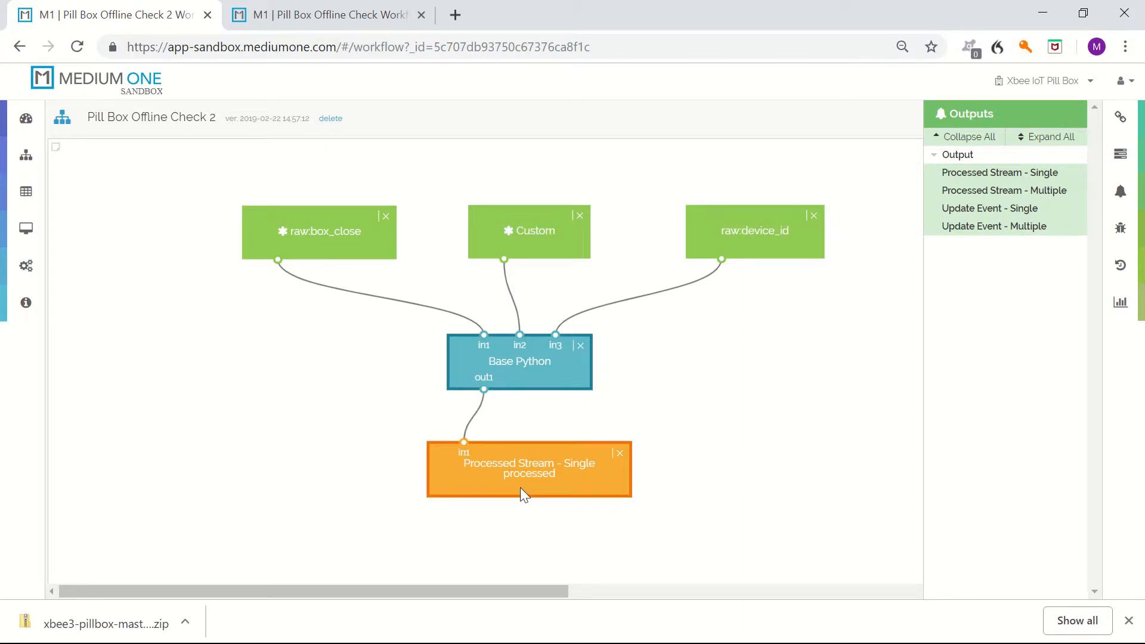
pyautogui.doubleClick(540, 478)
pyautogui.click(428, 231)
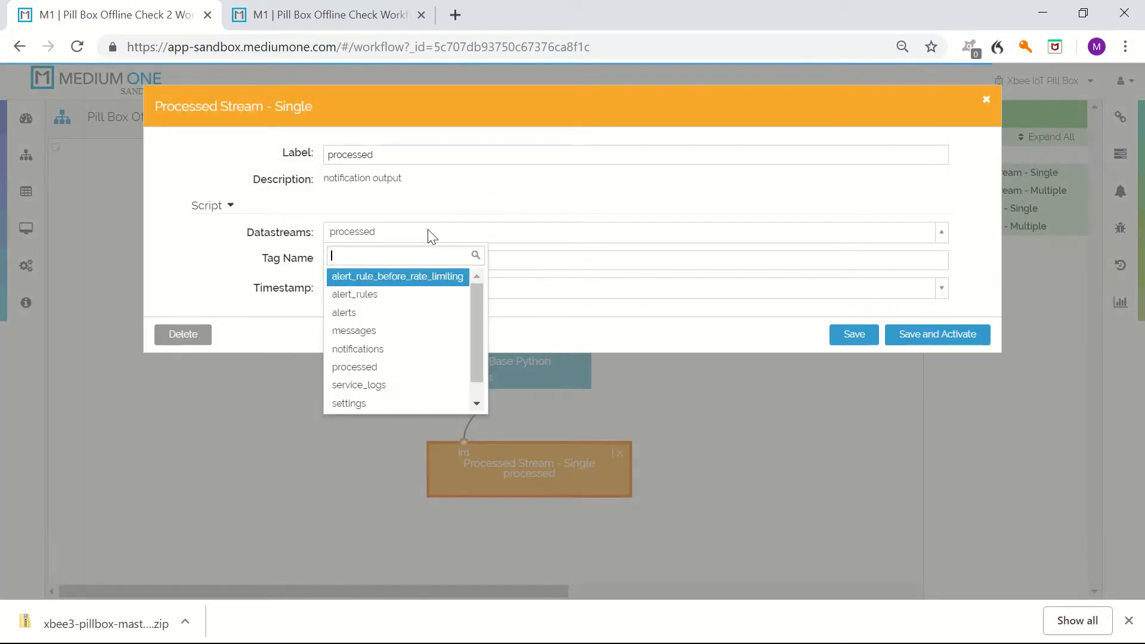
pyautogui.click(401, 351)
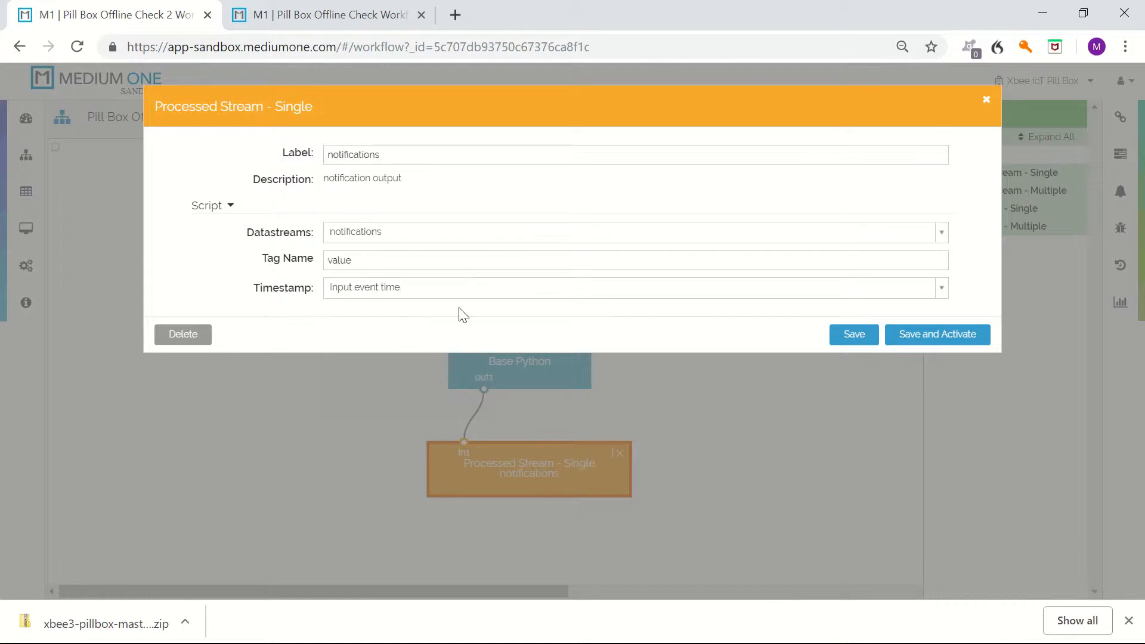
pyautogui.click(860, 337)
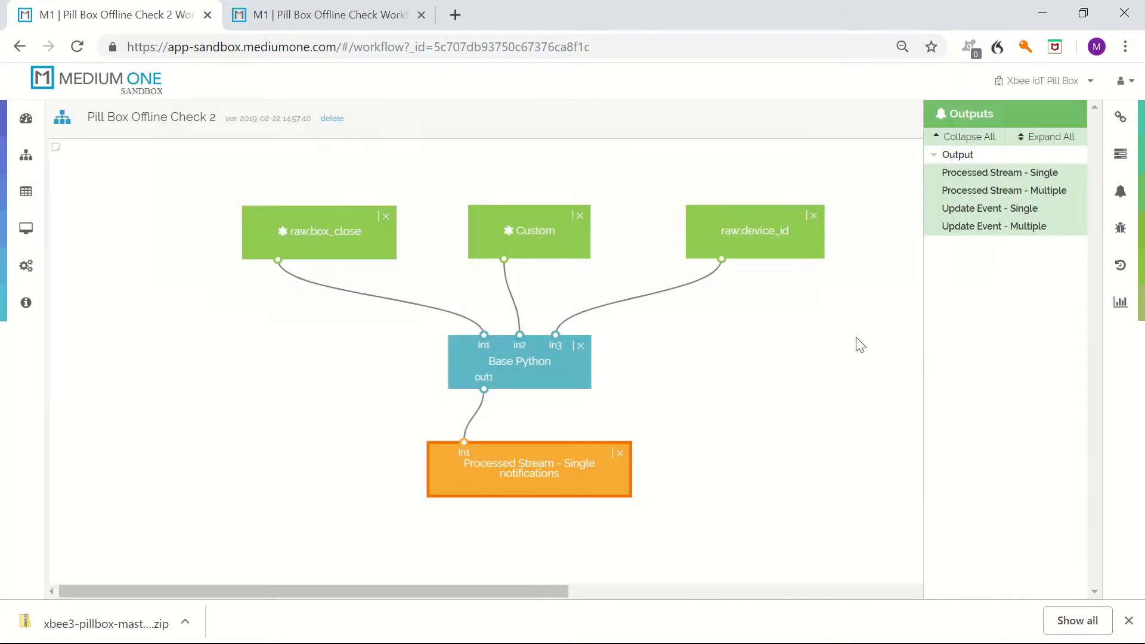
# Open the Base Python node and copy the code from pill_box_online_check.py in the workflows folder.
pyautogui.doubleClick(536, 368)
pyautogui.hotkey('alt', 'Tab')
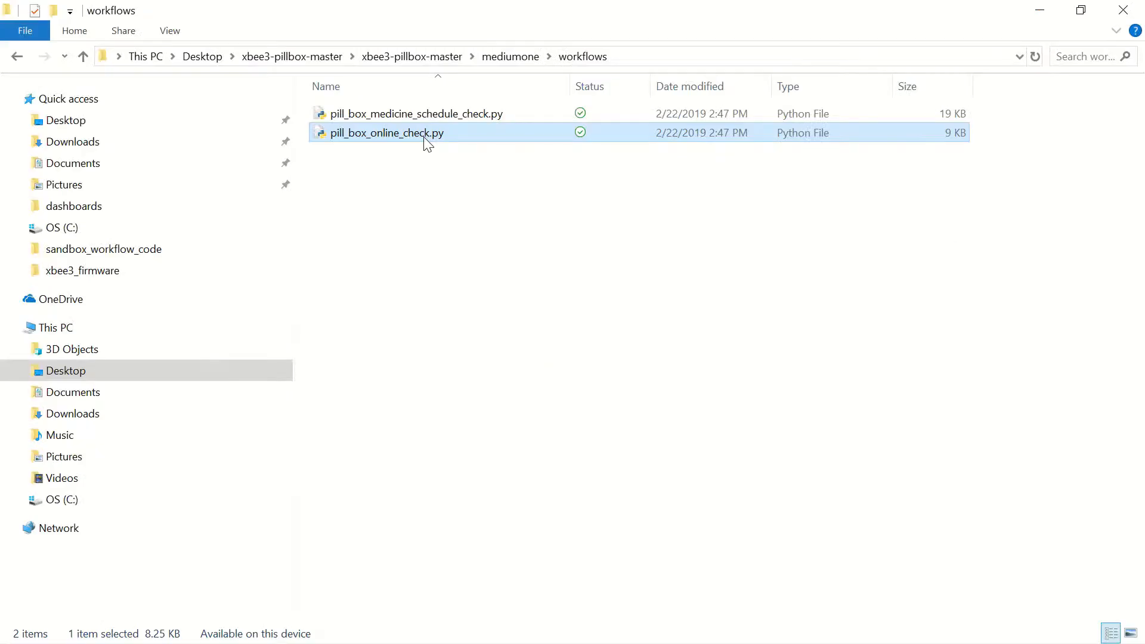
pyautogui.rightClick(424, 136)
pyautogui.click(486, 172)
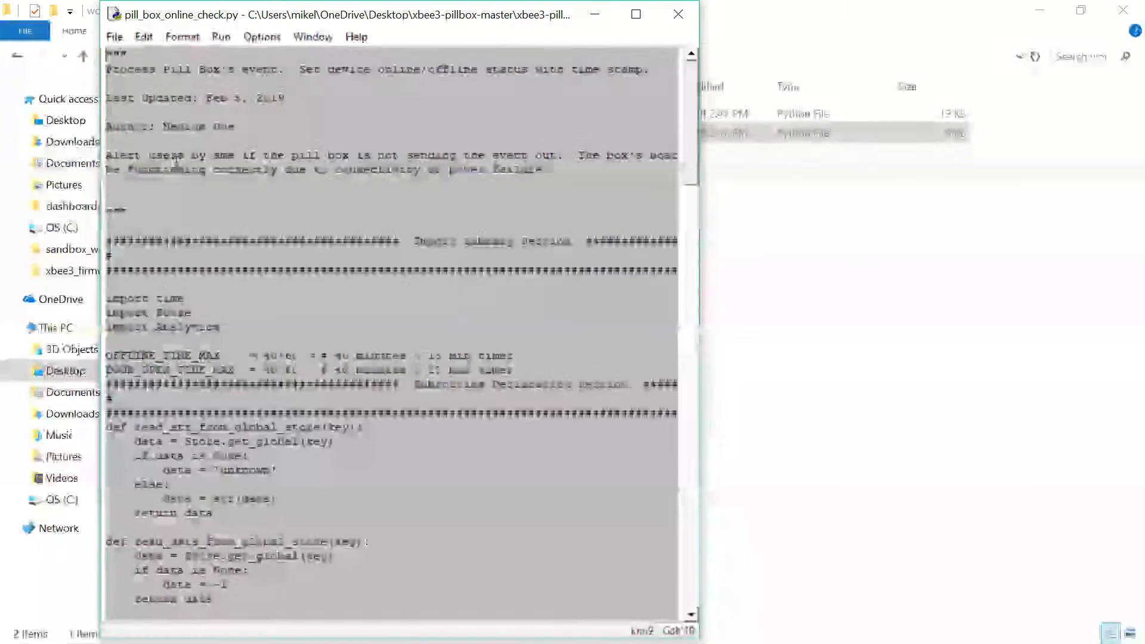
pyautogui.rightClick(166, 126)
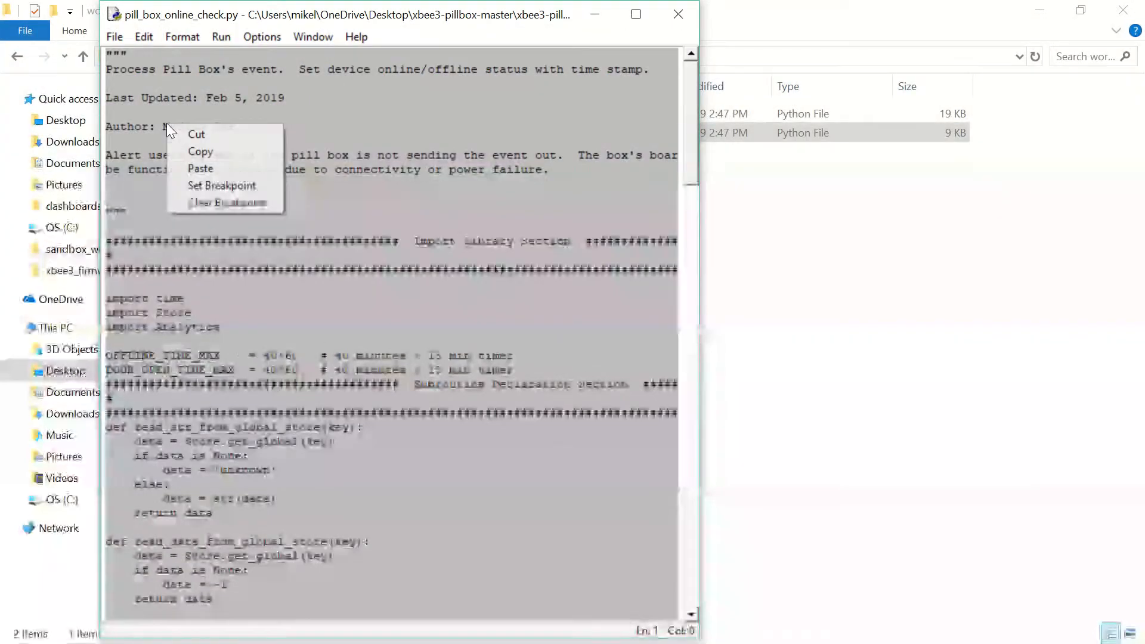
pyautogui.click(188, 151)
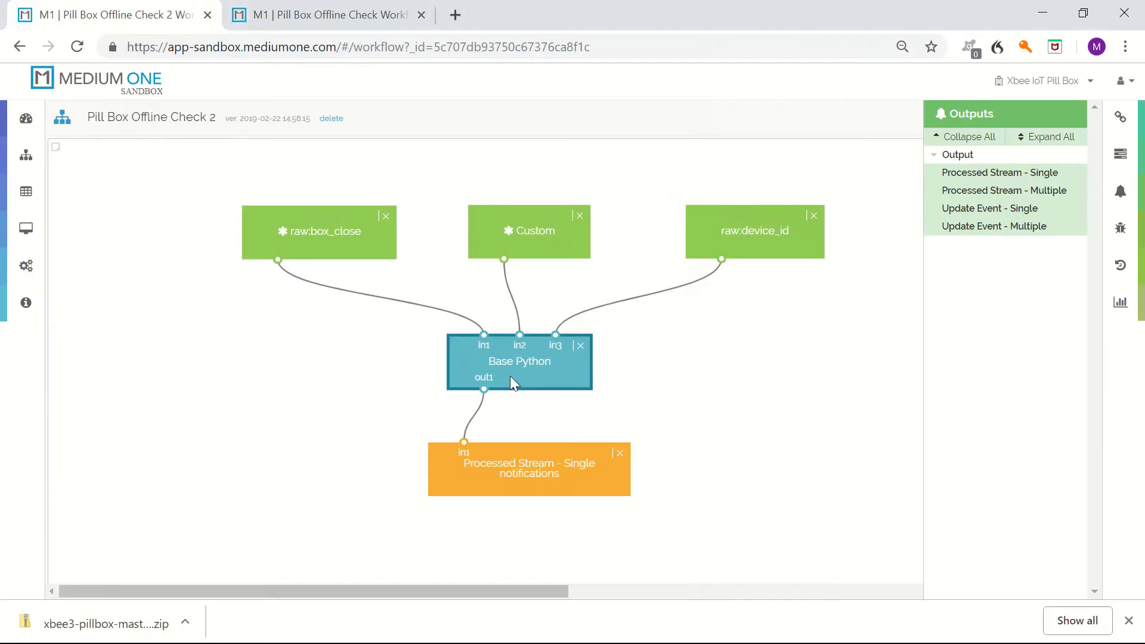
# Replace the Base Python script with the copied pill box code, check its syntax and save the module.
pyautogui.doubleClick(511, 375)
pyautogui.click(676, 280)
pyautogui.hotkey('ctrl', 'a')
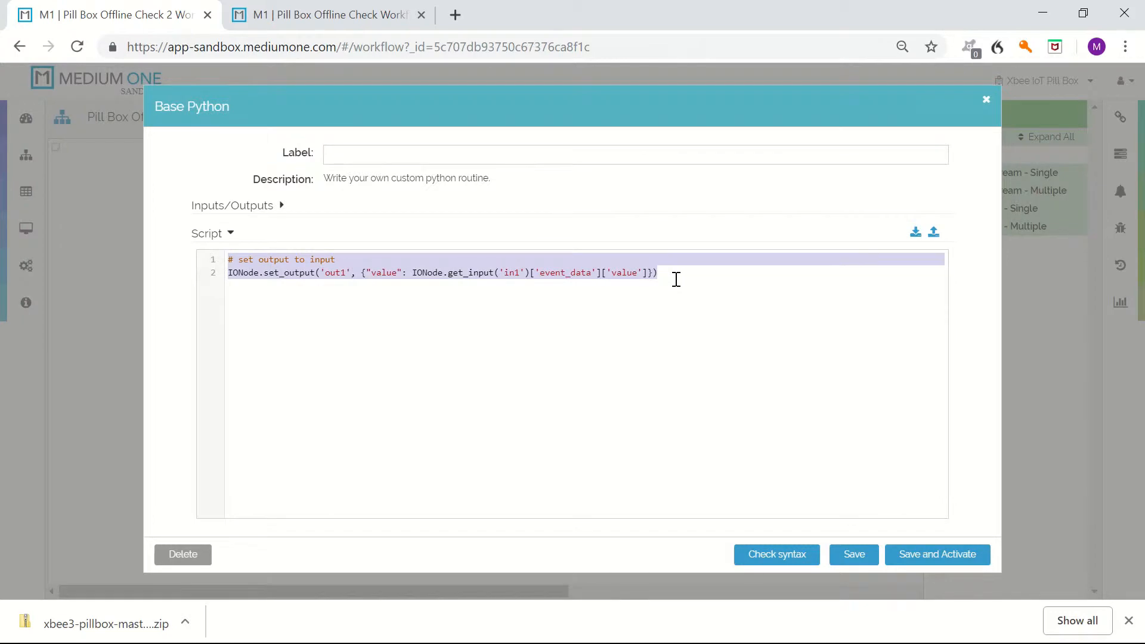
pyautogui.press('BackSpace')
pyautogui.hotkey('ctrl', 'v')
pyautogui.scroll(20, 558, 409)
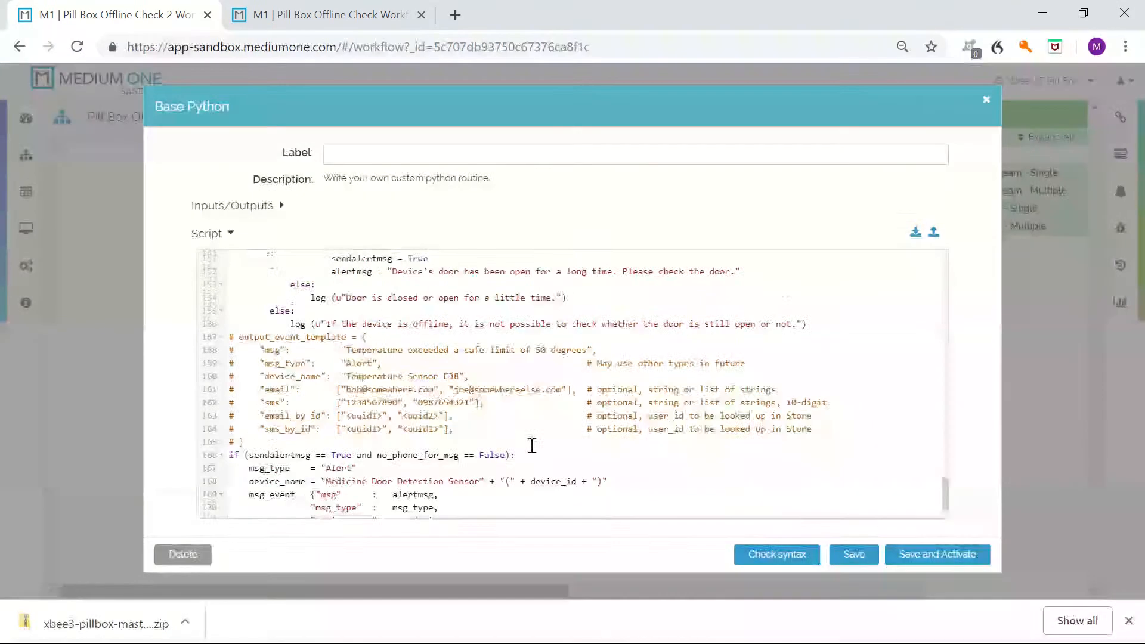
pyautogui.scroll(12, 532, 446)
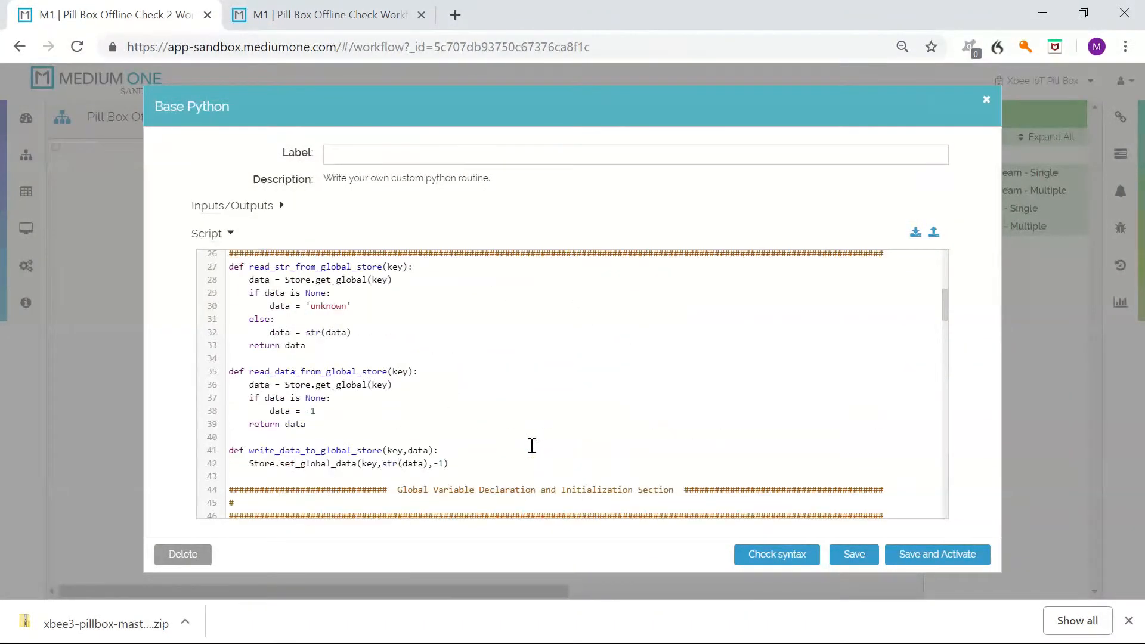
pyautogui.click(769, 556)
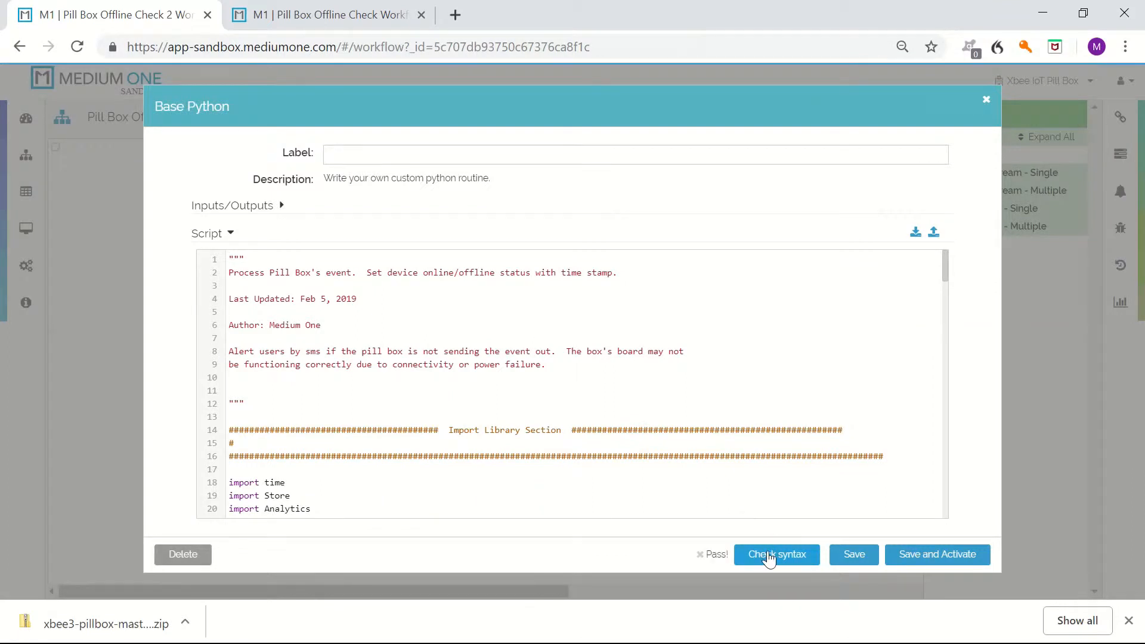
pyautogui.click(859, 556)
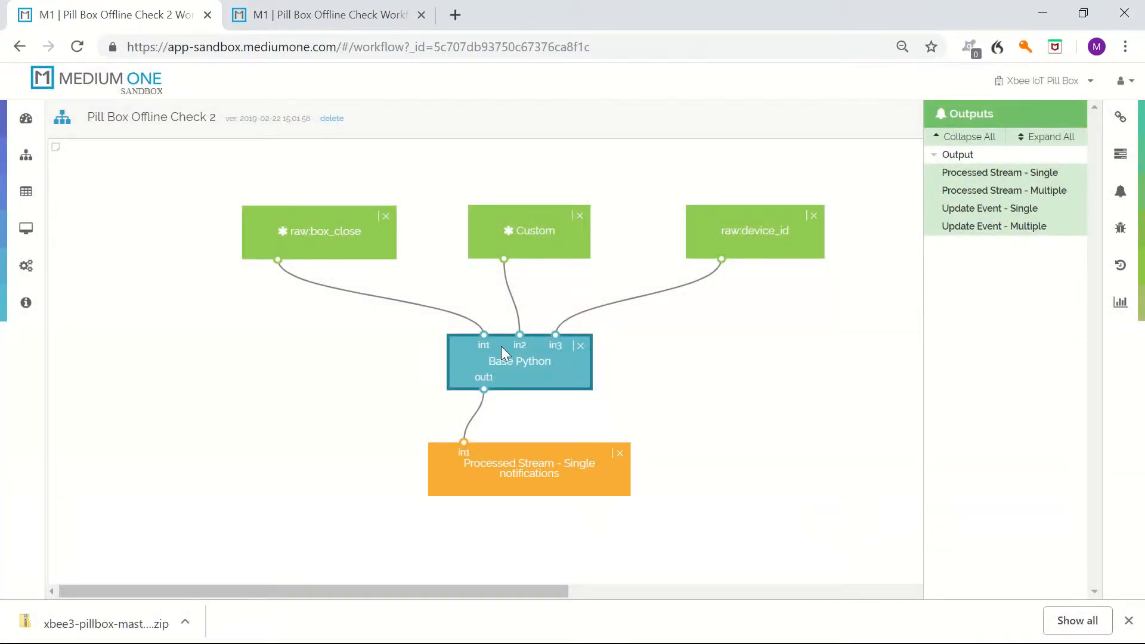
# Create a new workflow named Pill Box Medicine Schedule Check 2 and open its tags and triggers library.
pyautogui.click(47, 165)
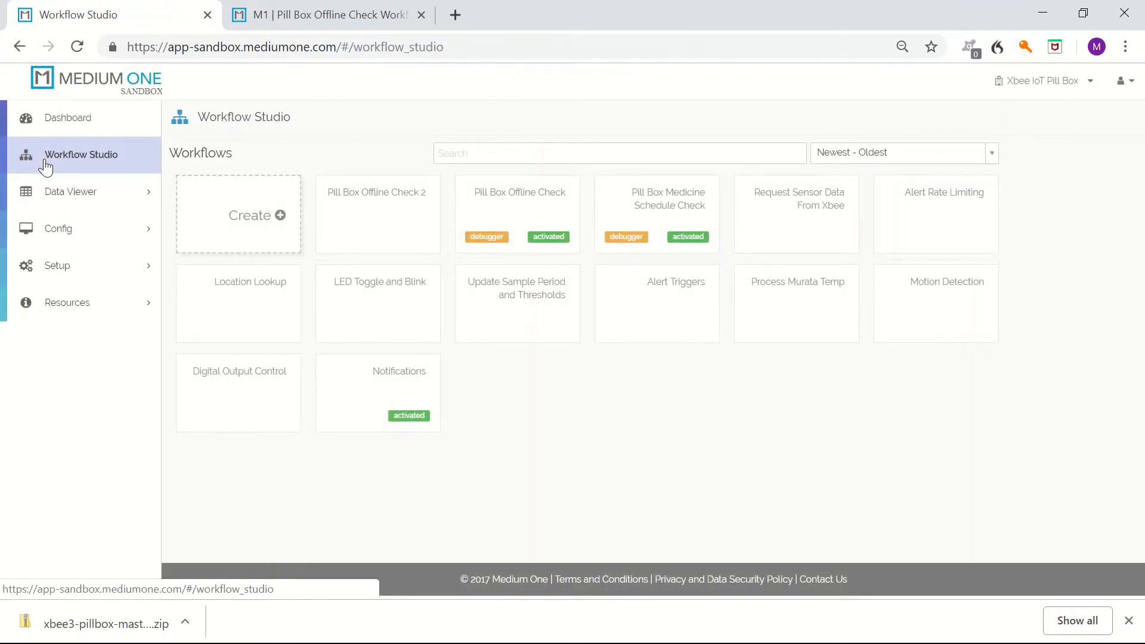
pyautogui.click(258, 220)
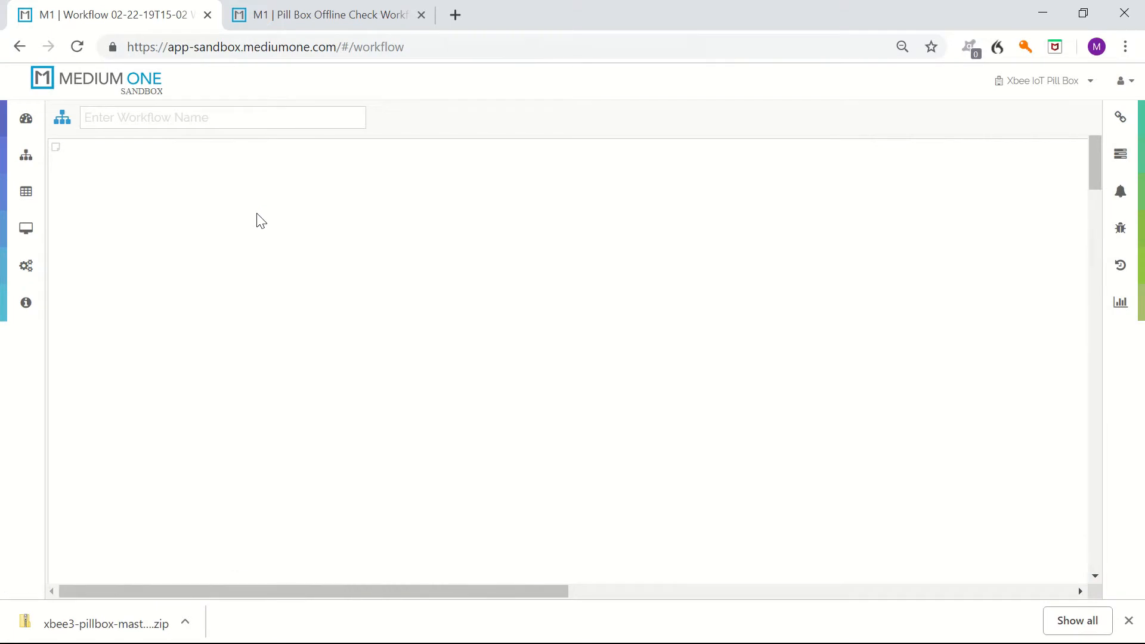
pyautogui.click(172, 121)
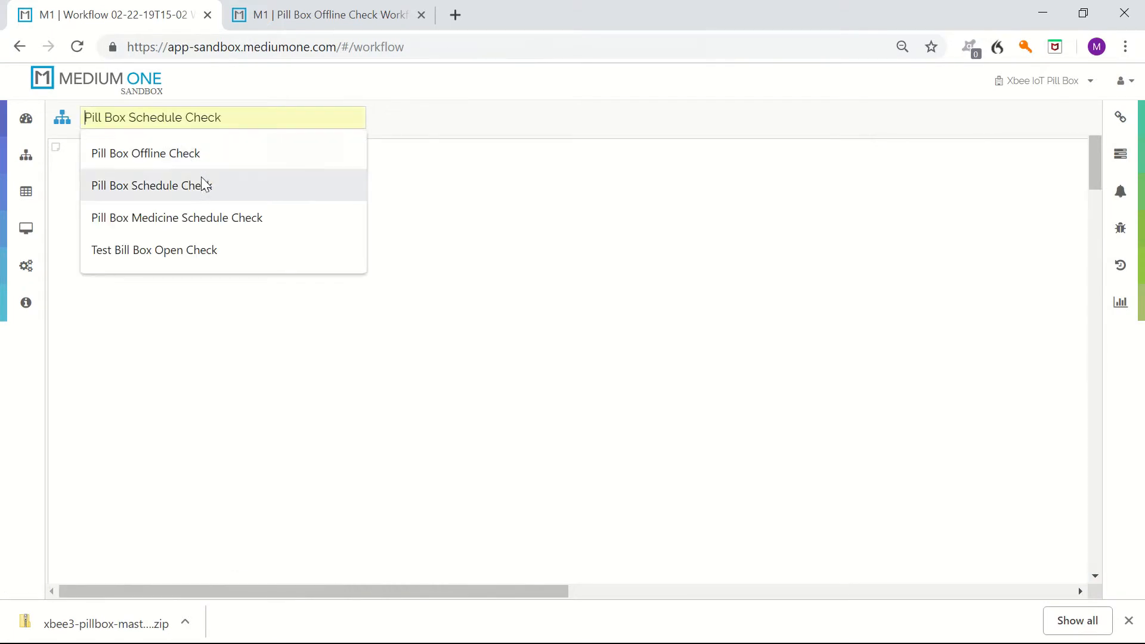
pyautogui.click(206, 218)
pyautogui.write('2')
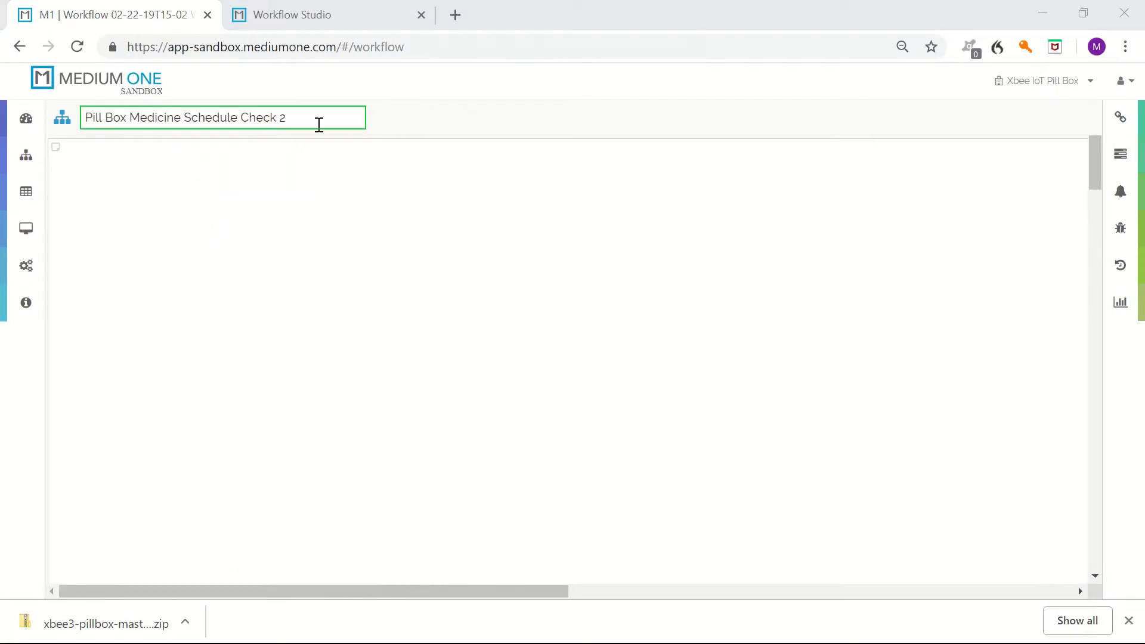
pyautogui.press('Return')
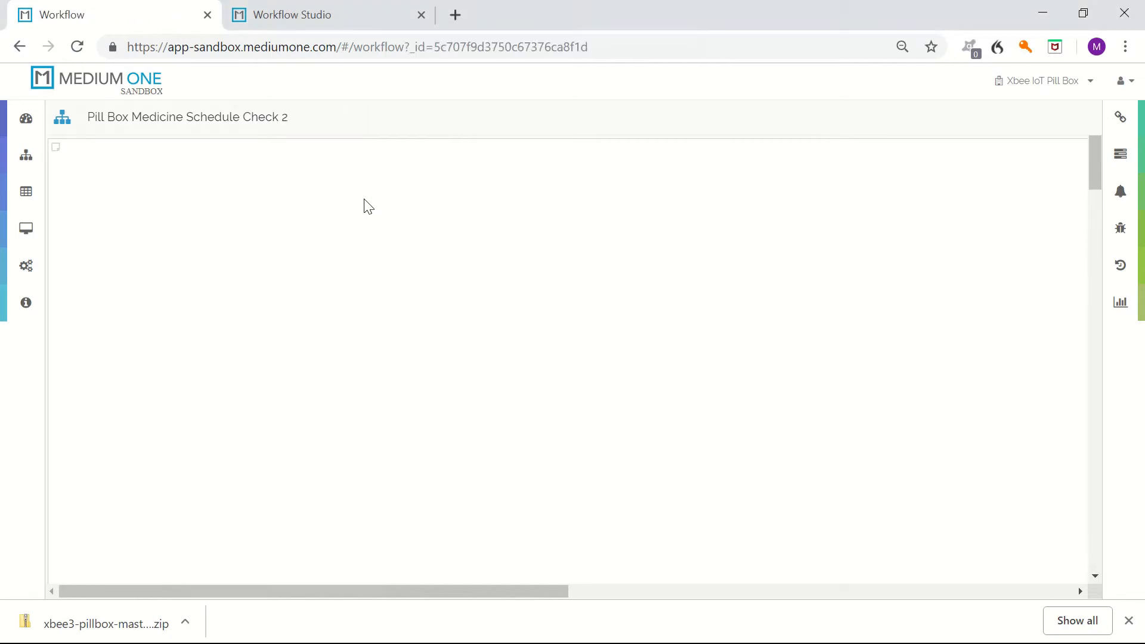
pyautogui.click(1121, 118)
pyautogui.scroll(-5, 972, 286)
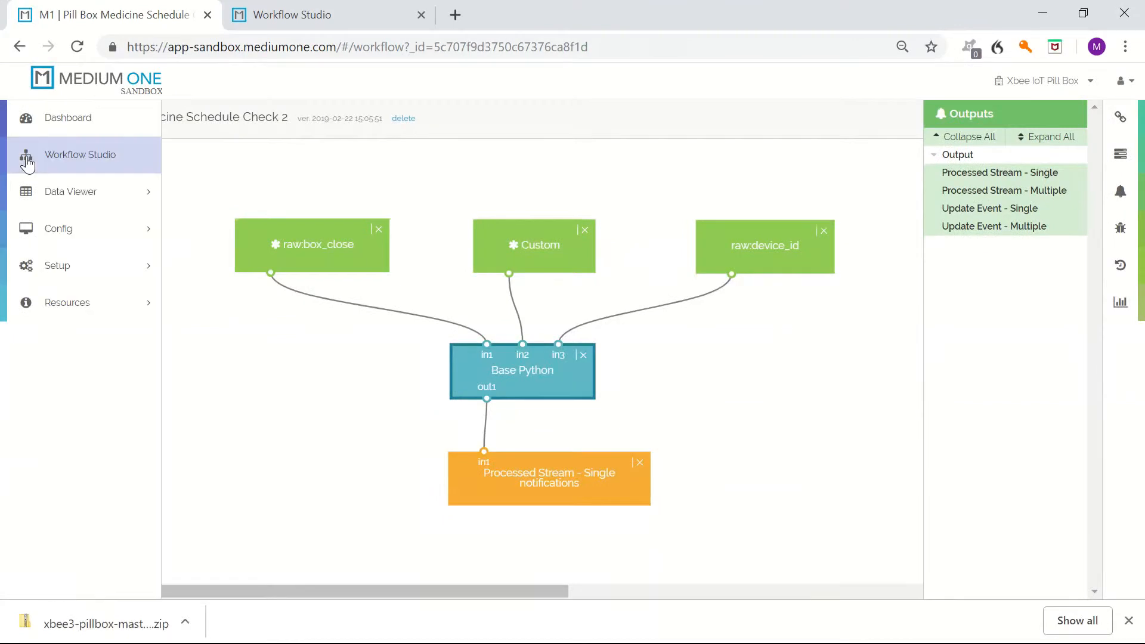
# Reopen the Pill Box Medicine Schedule Check 2 workflow and activate its latest revision.
pyautogui.click(25, 155)
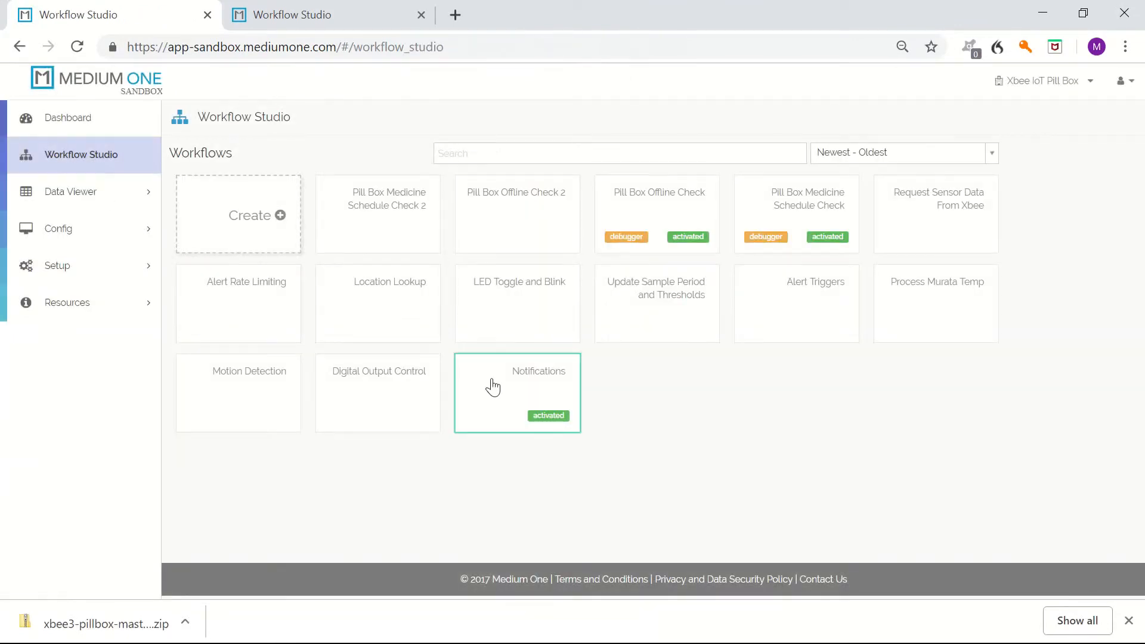
pyautogui.click(385, 225)
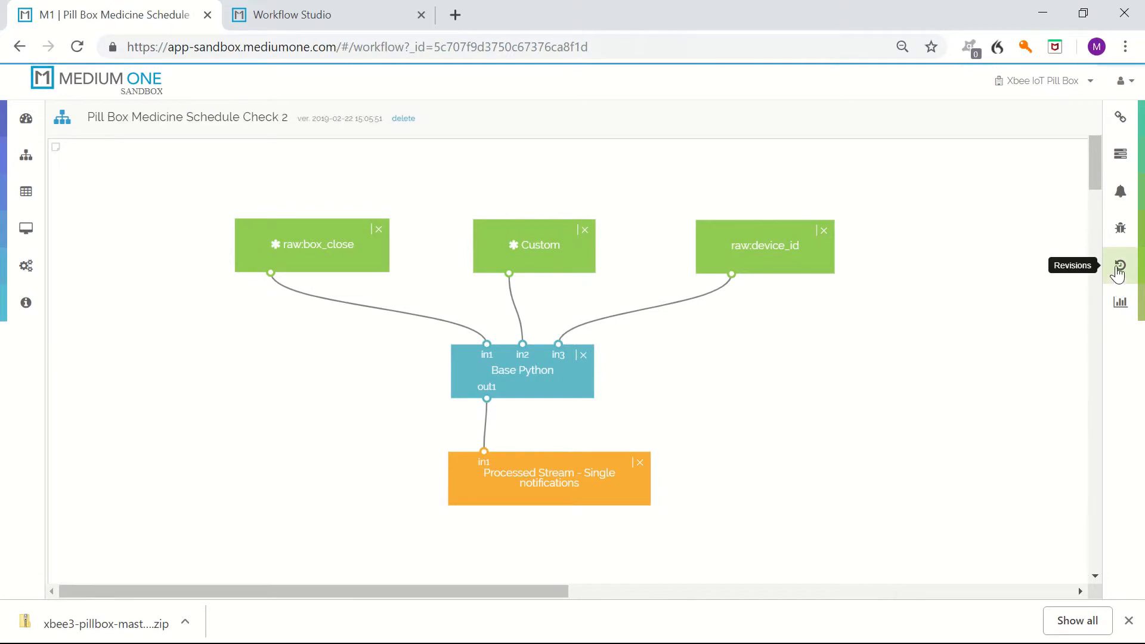
pyautogui.click(1119, 269)
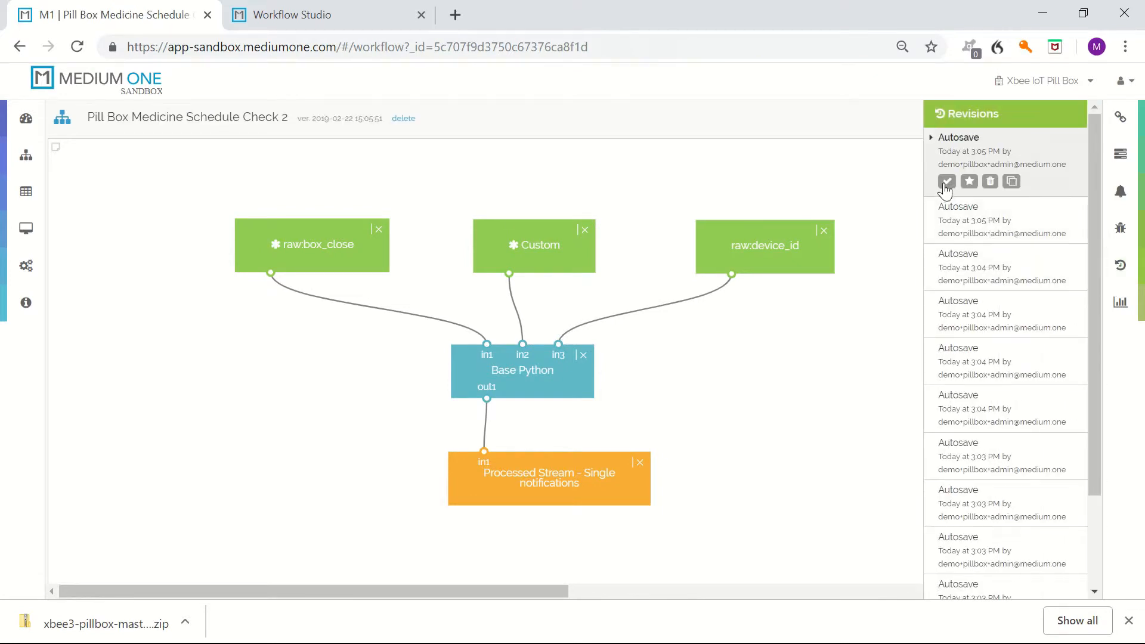
pyautogui.click(947, 182)
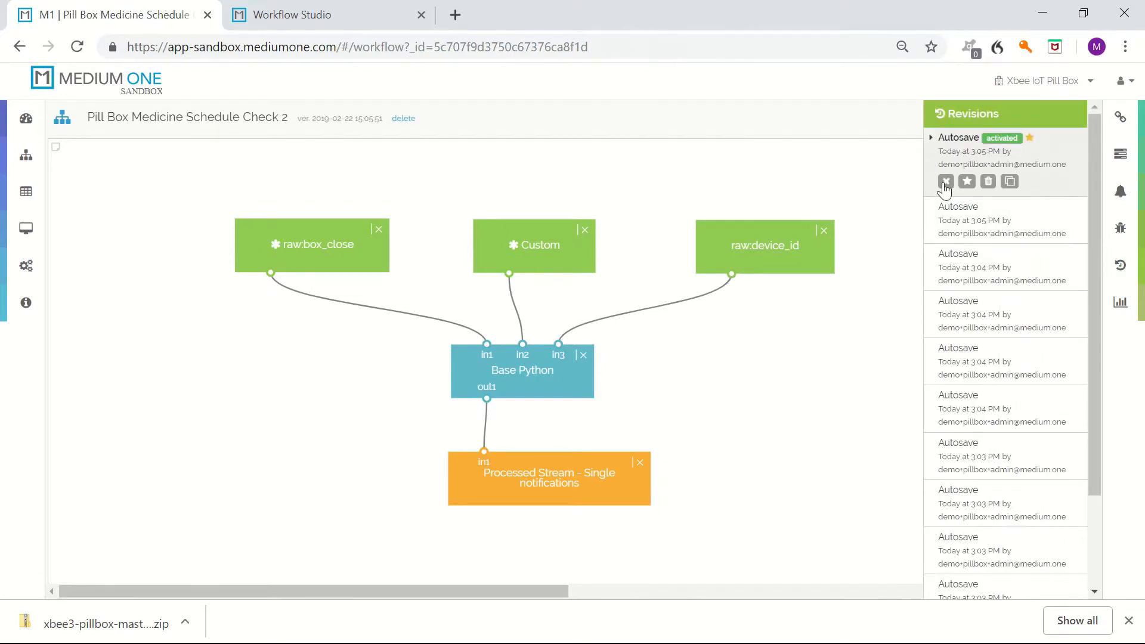
# Enable debug logging for the Pill Box Medicine Schedule Check 2 workflow and return to the workflow list.
pyautogui.click(1121, 229)
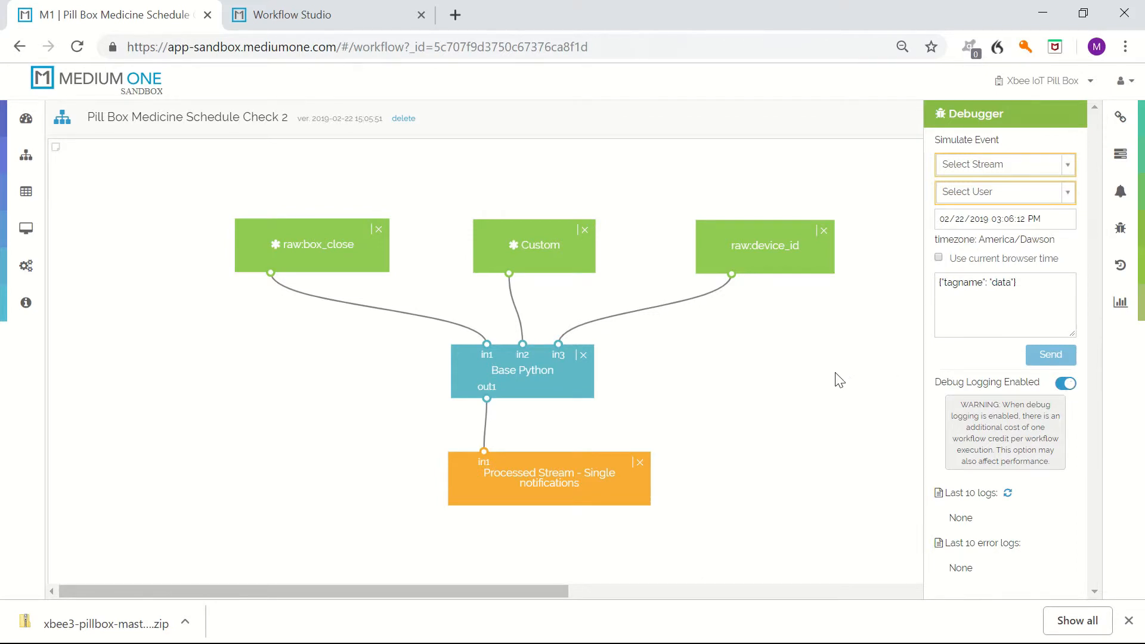
pyautogui.click(1121, 228)
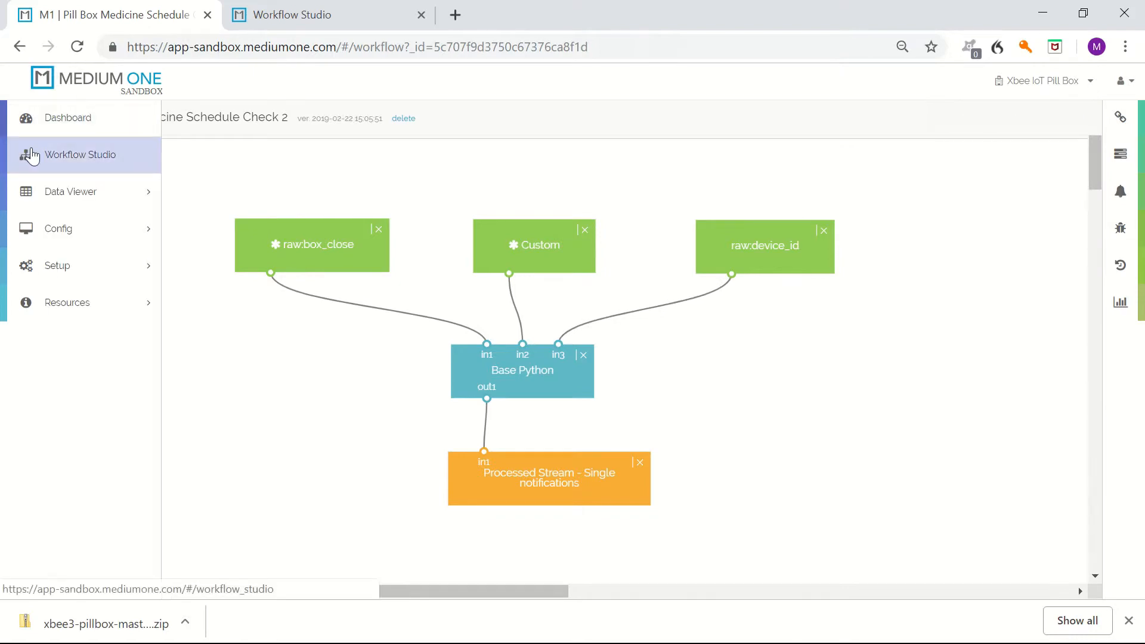
pyautogui.click(31, 148)
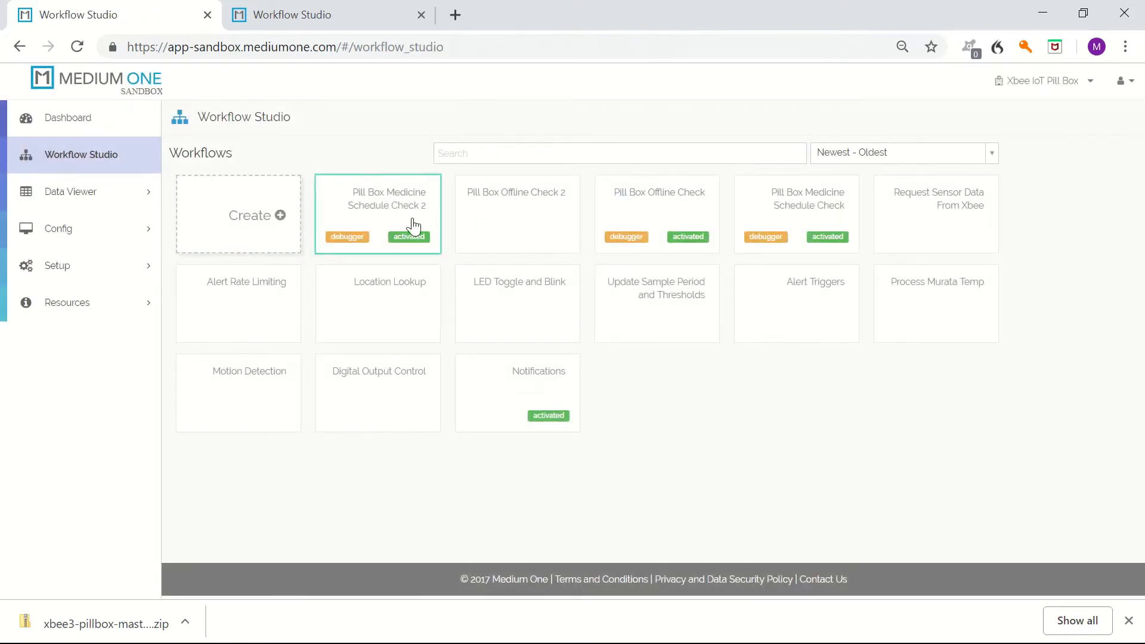
# Open the Pill Box Offline Check 2 workflow, enable its debugger, and return to the workflow list.
pyautogui.click(492, 229)
pyautogui.click(1119, 230)
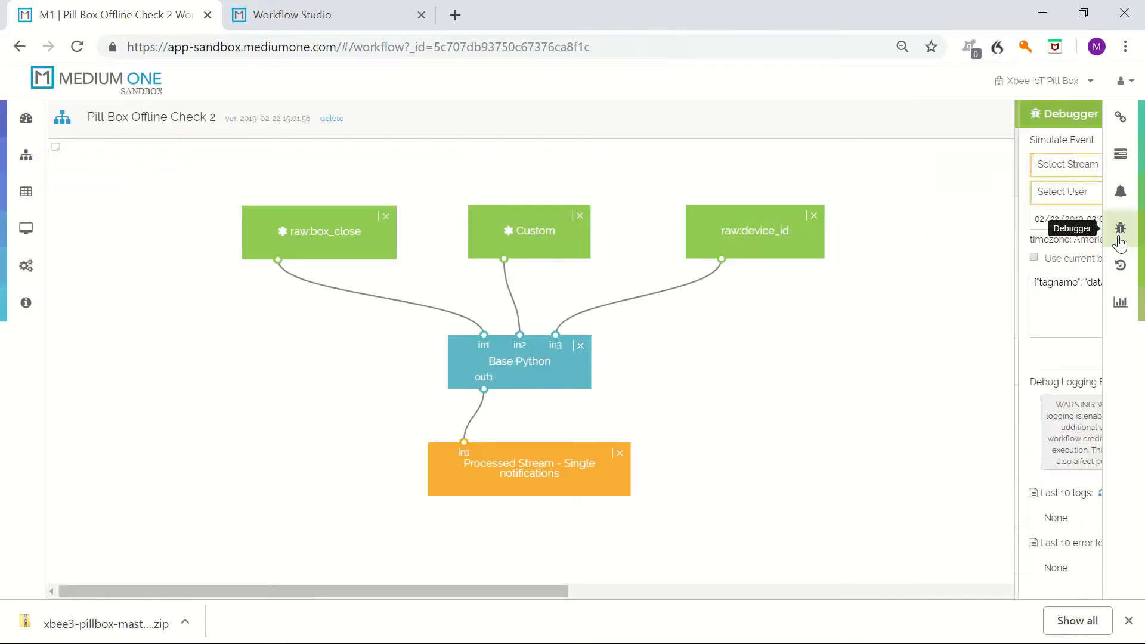
pyautogui.click(24, 156)
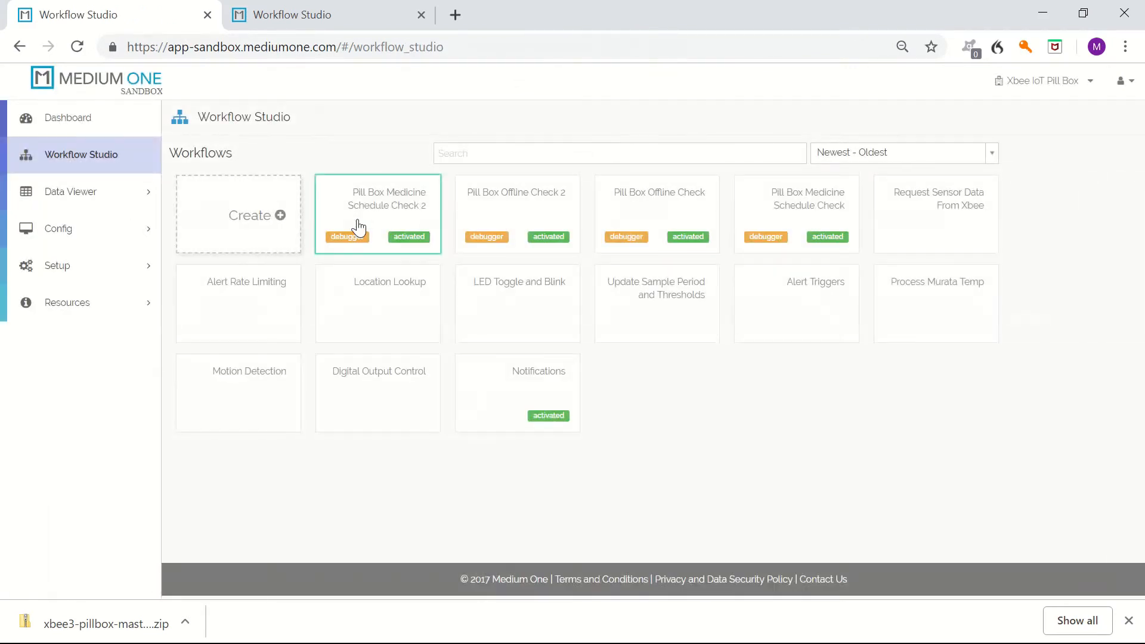
# Go to the dashboard and scroll down to the Real Time Events Stream widget.
pyautogui.click(550, 237)
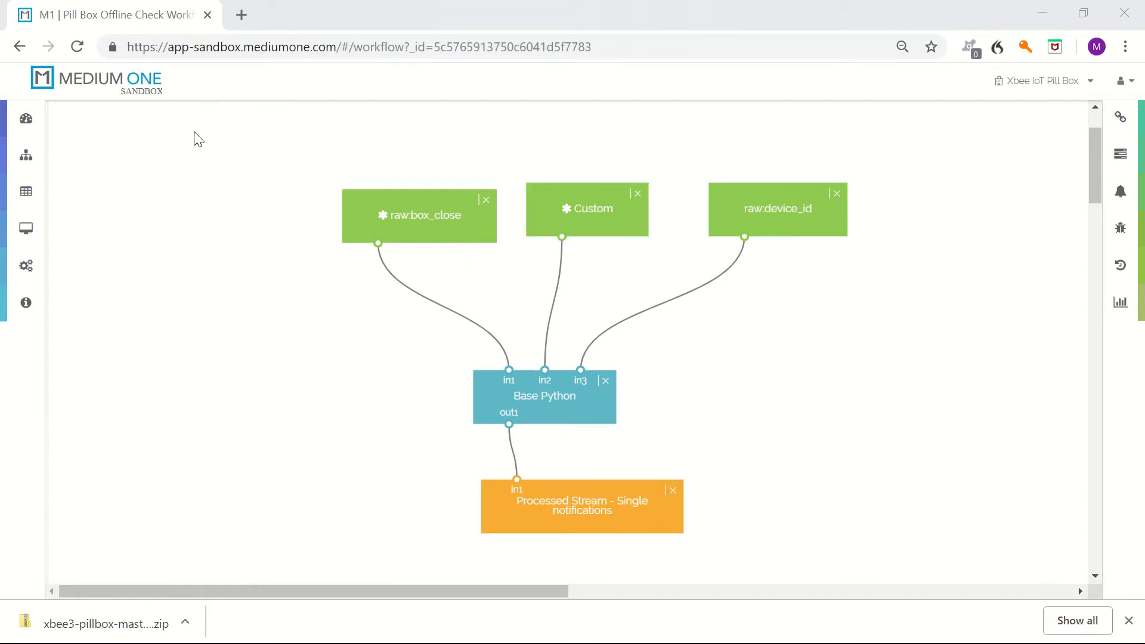
pyautogui.click(44, 118)
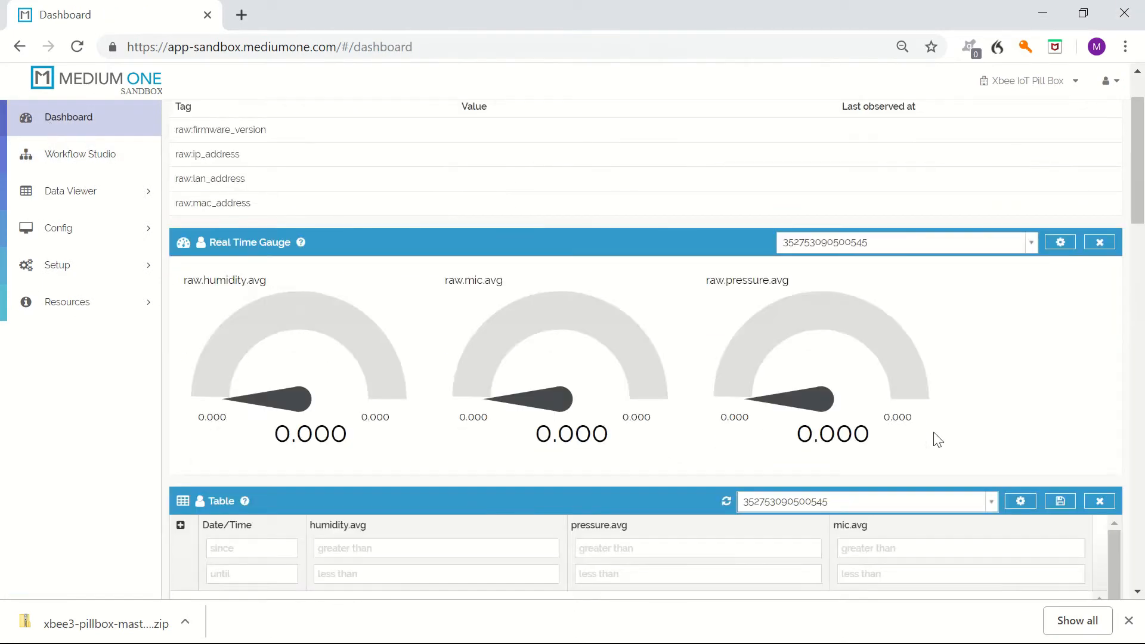
pyautogui.scroll(-10, 938, 440)
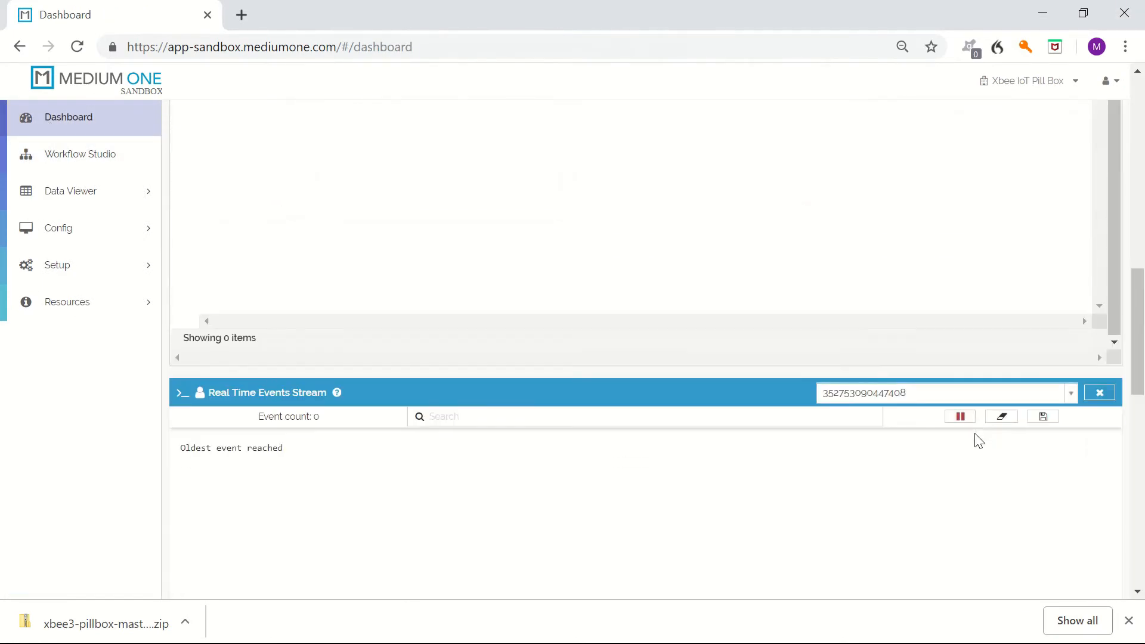
pyautogui.scroll(-3, 979, 441)
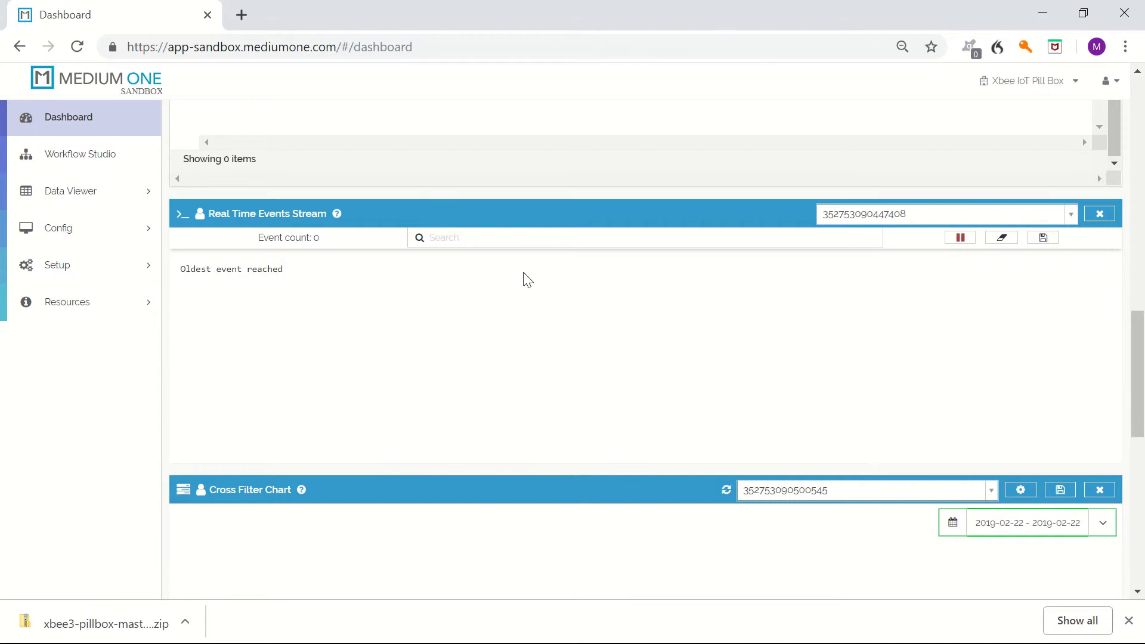